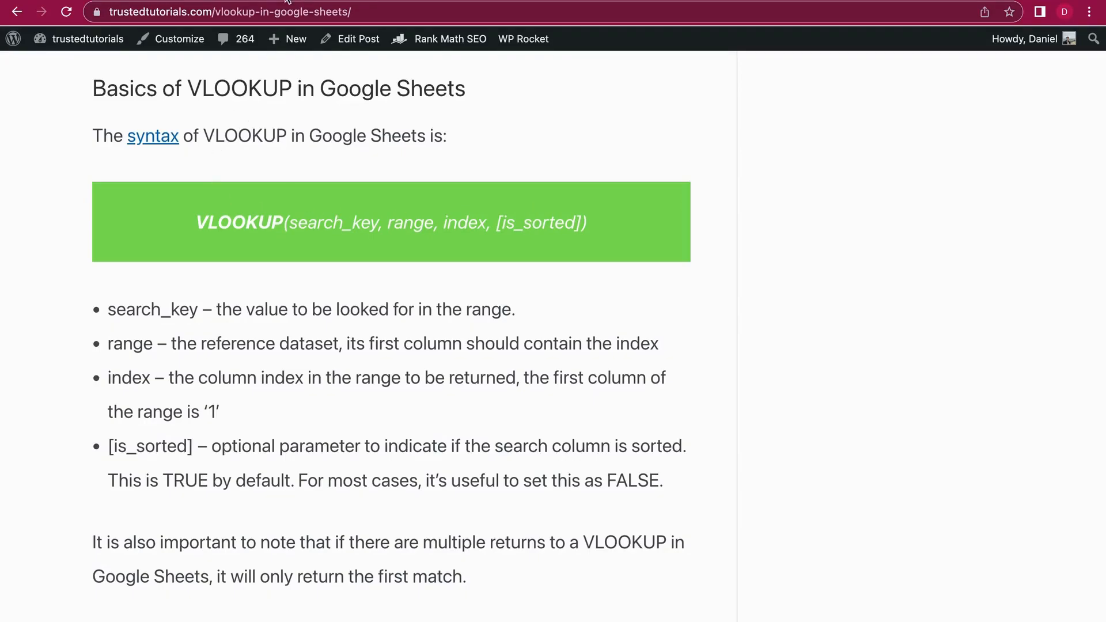
Step: Switch to the How to Use VLOOKUP in Google Sheets spreadsheet and highlight the list of VLOOKUP cases in column E
click(259, 2)
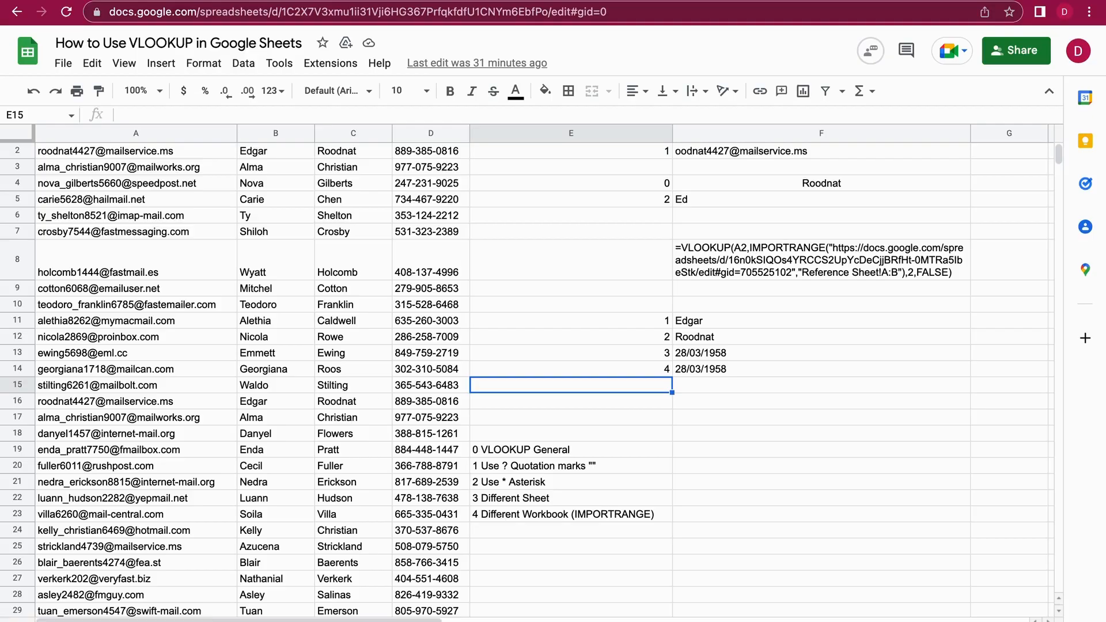
click(554, 291)
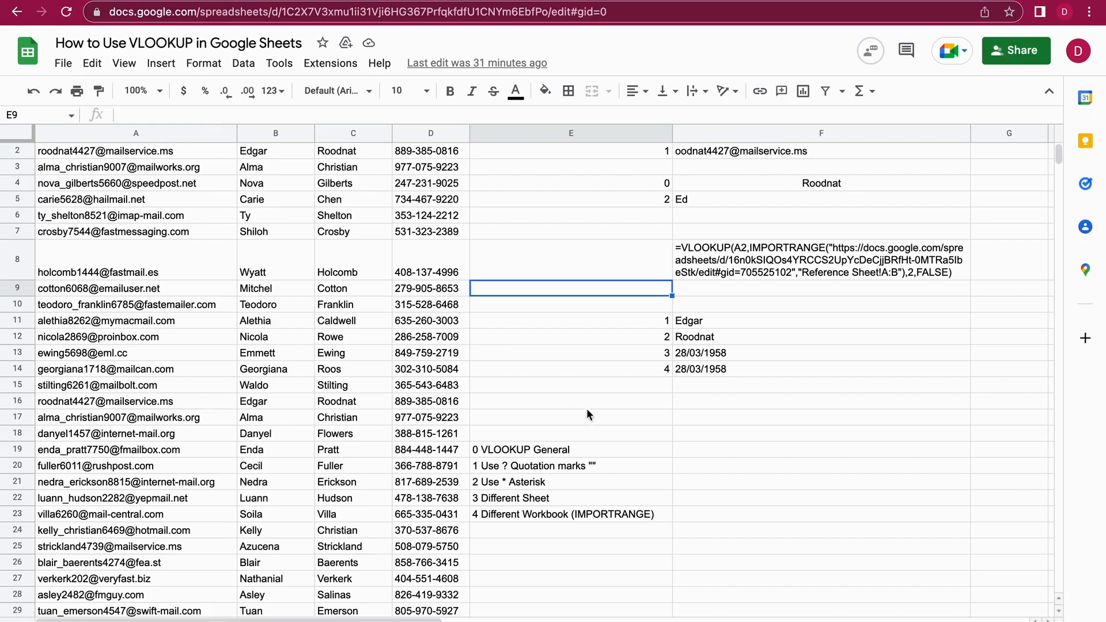
drag(603, 447, 614, 533)
Step: Begin a VLOOKUP formula in cell F19, beside 0 VLOOKUP General, with F4 as the search key
click(710, 450)
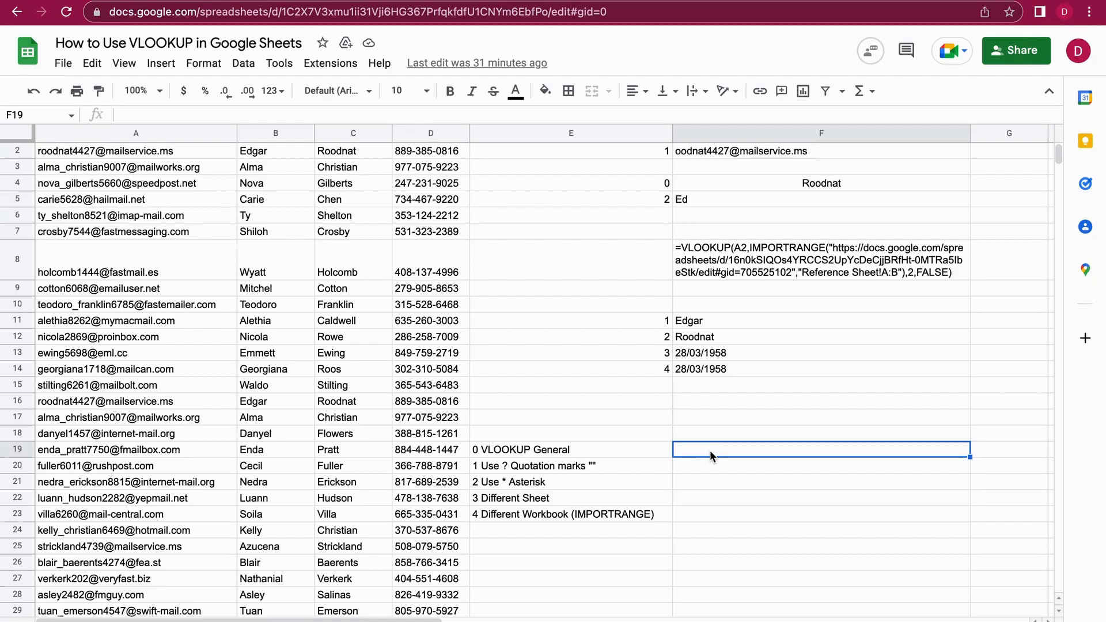
text(=)
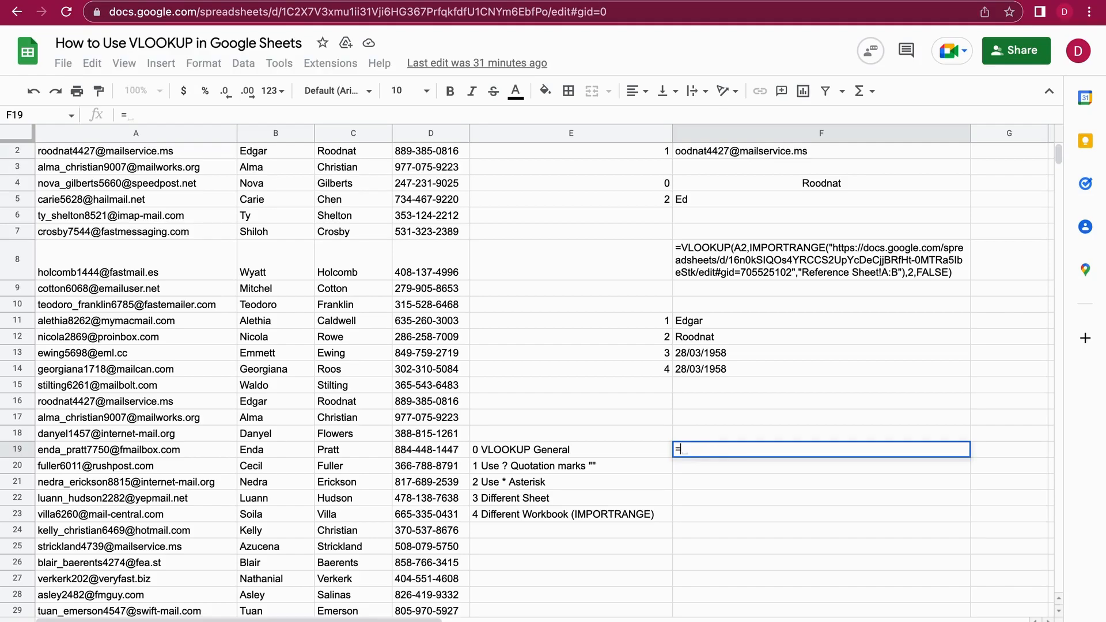
text(VLOOKUP)
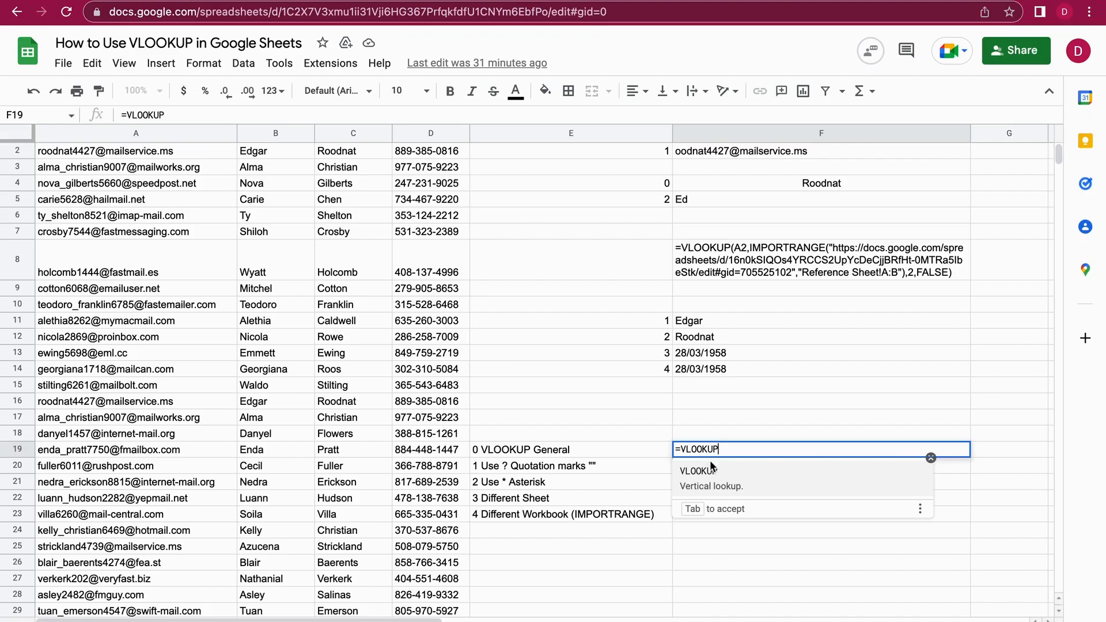
click(752, 476)
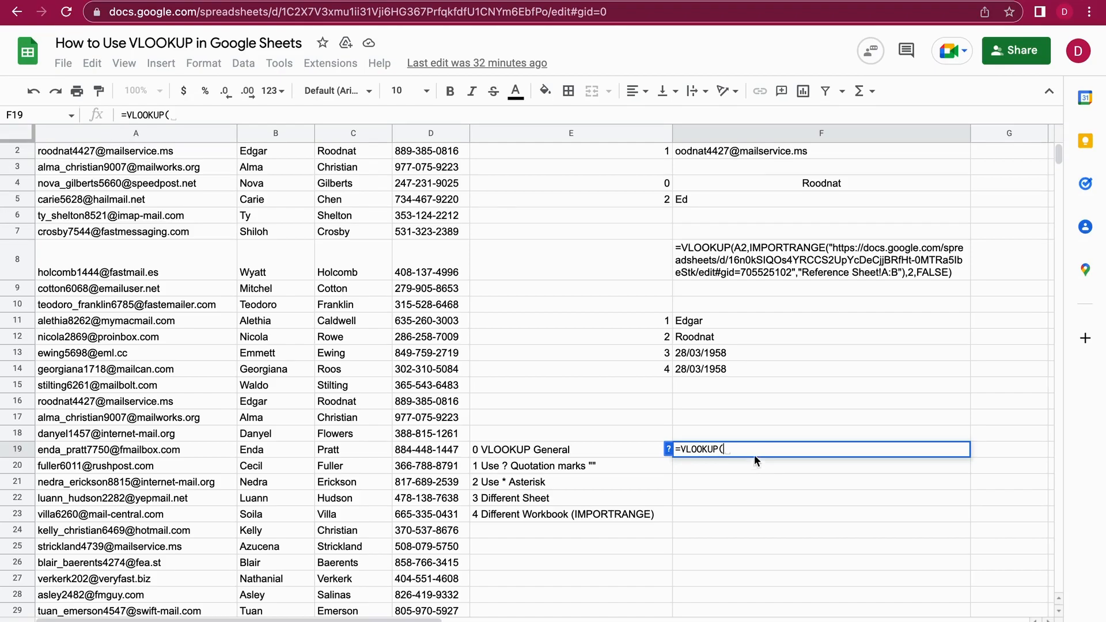
click(825, 184)
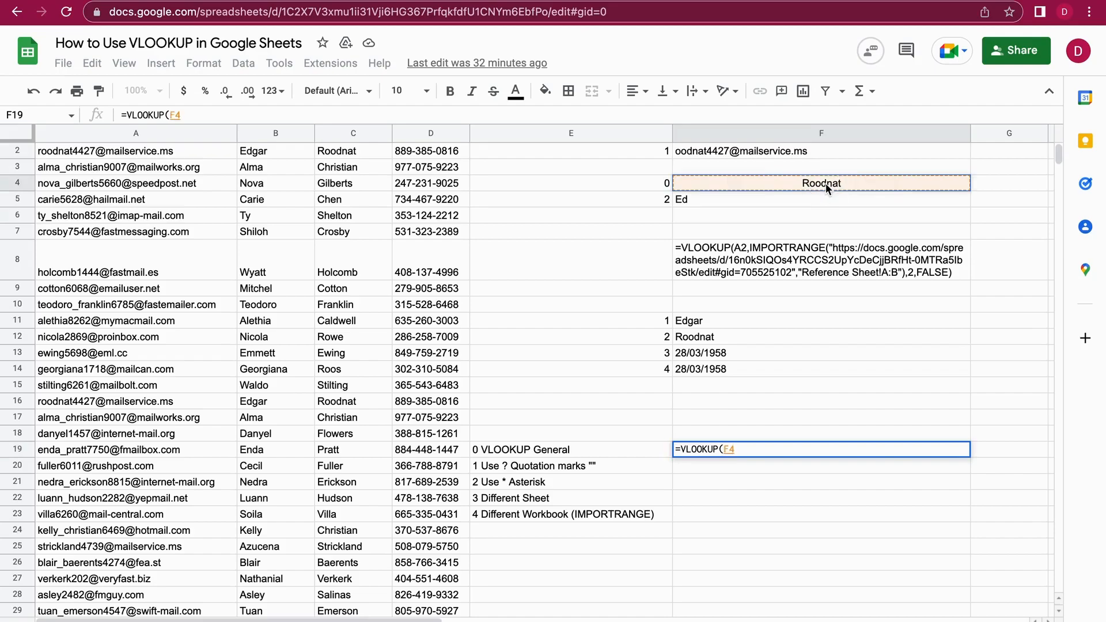
text(,)
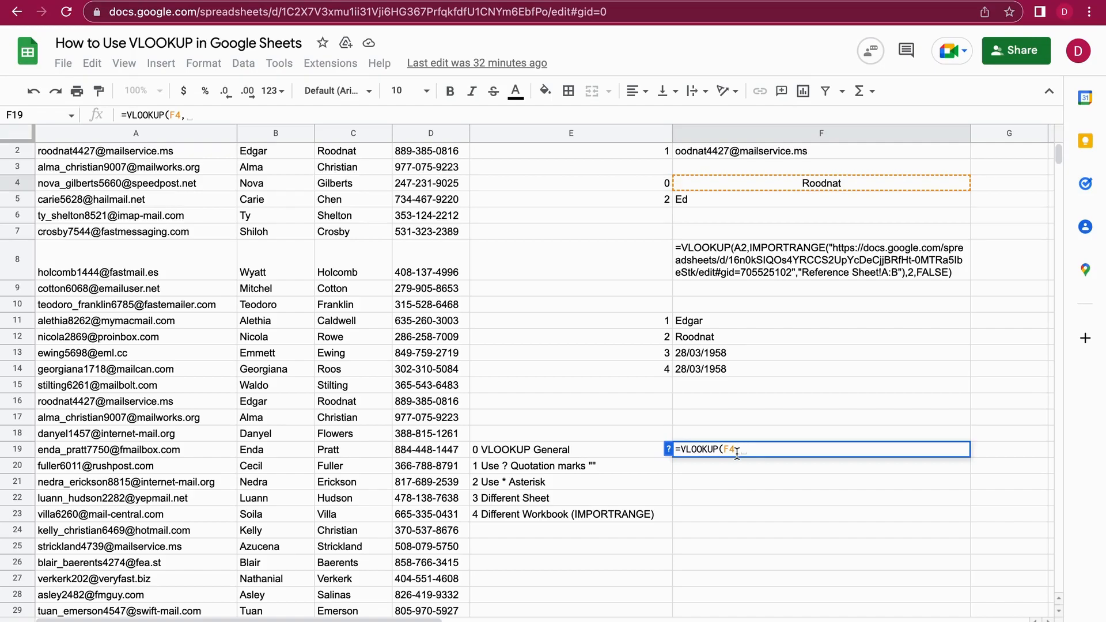
Step: Complete the F19 VLOOKUP formula with range C:D, index 2 and FALSE
scroll(355, 168, up, 1)
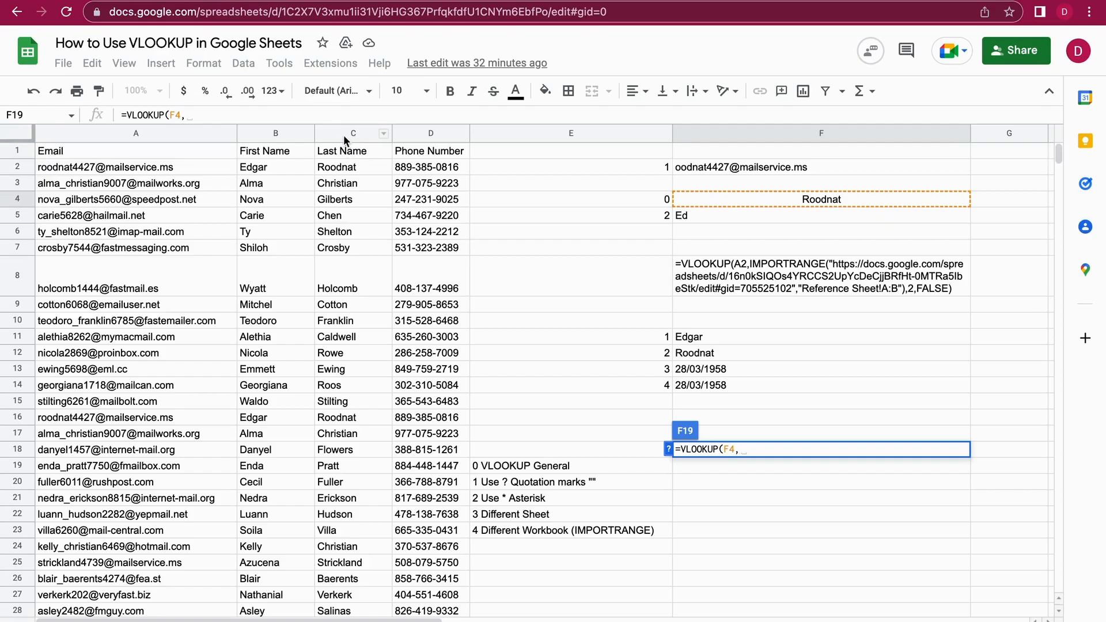
drag(340, 130, 429, 133)
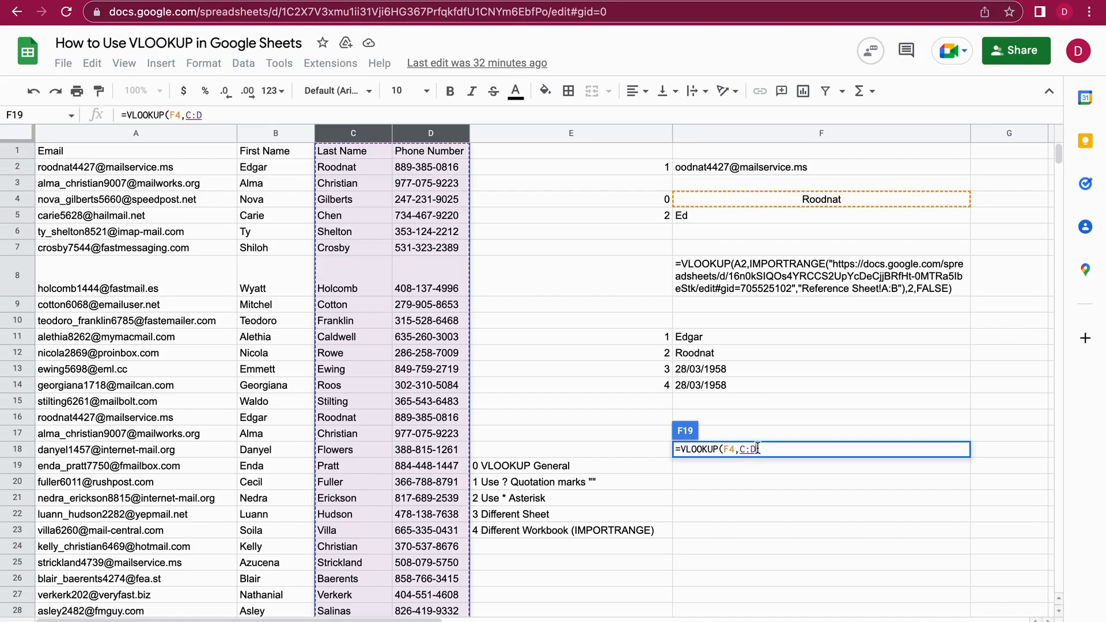
text(,)
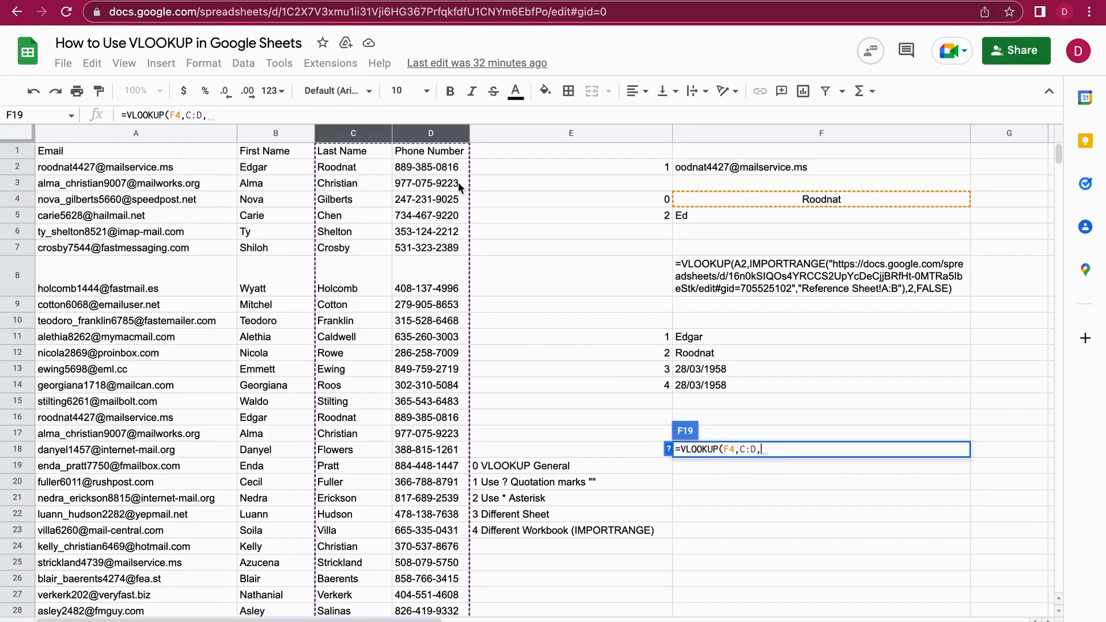
text(2)
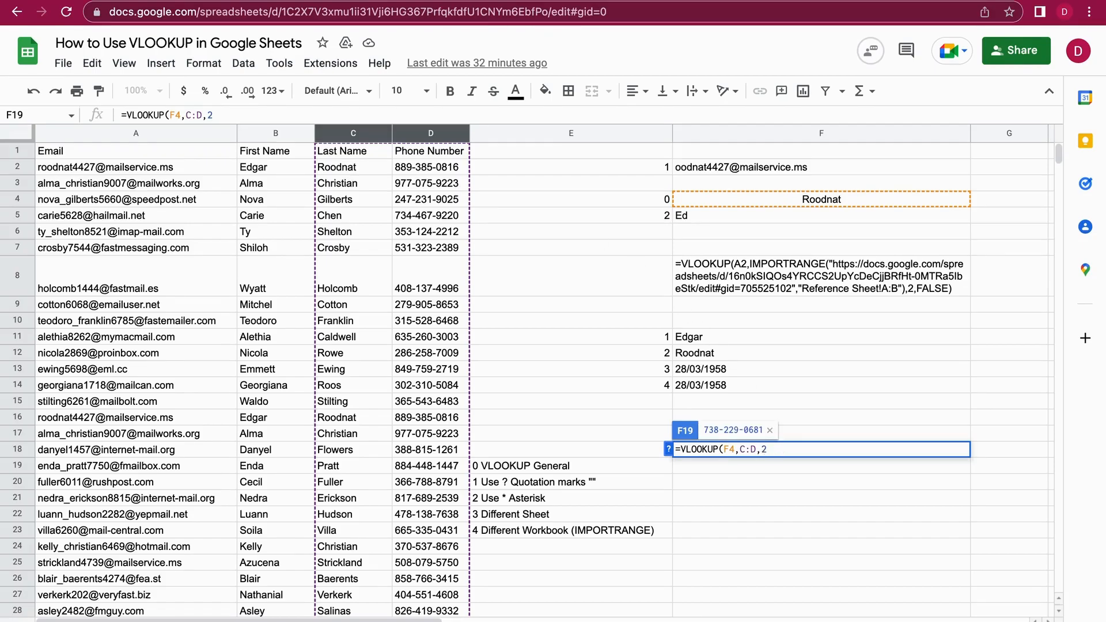
text(,)
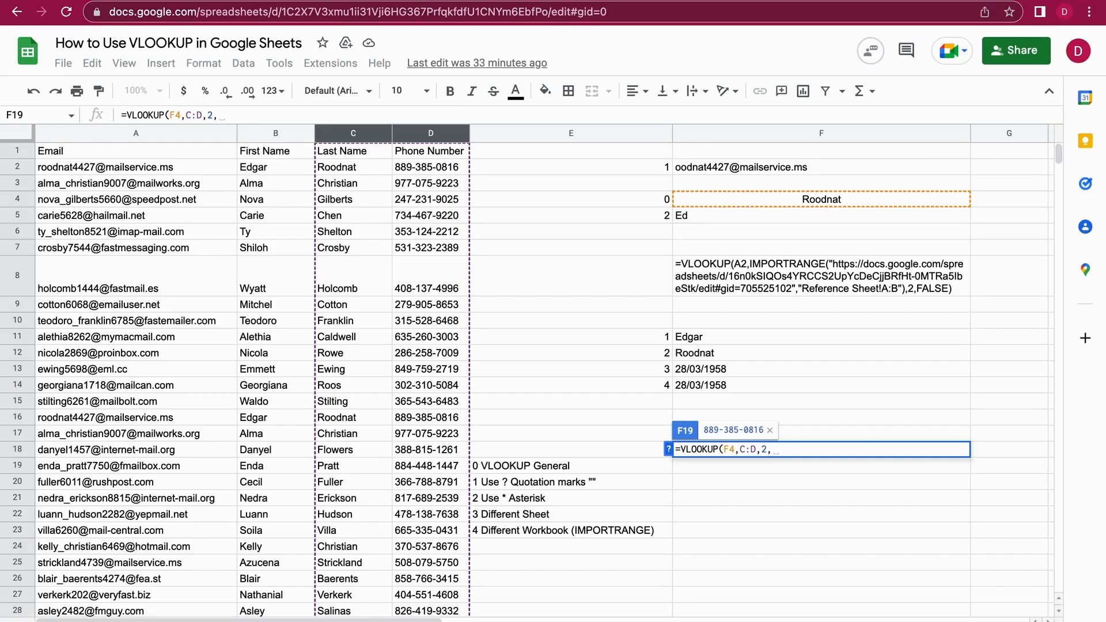
text(FA)
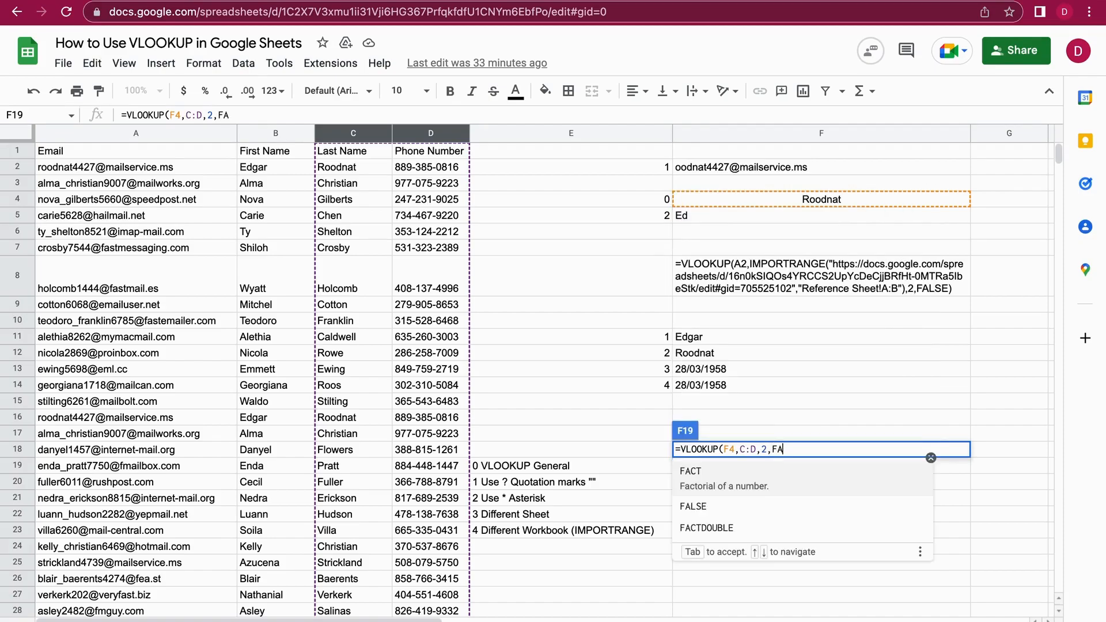
text(LSE))
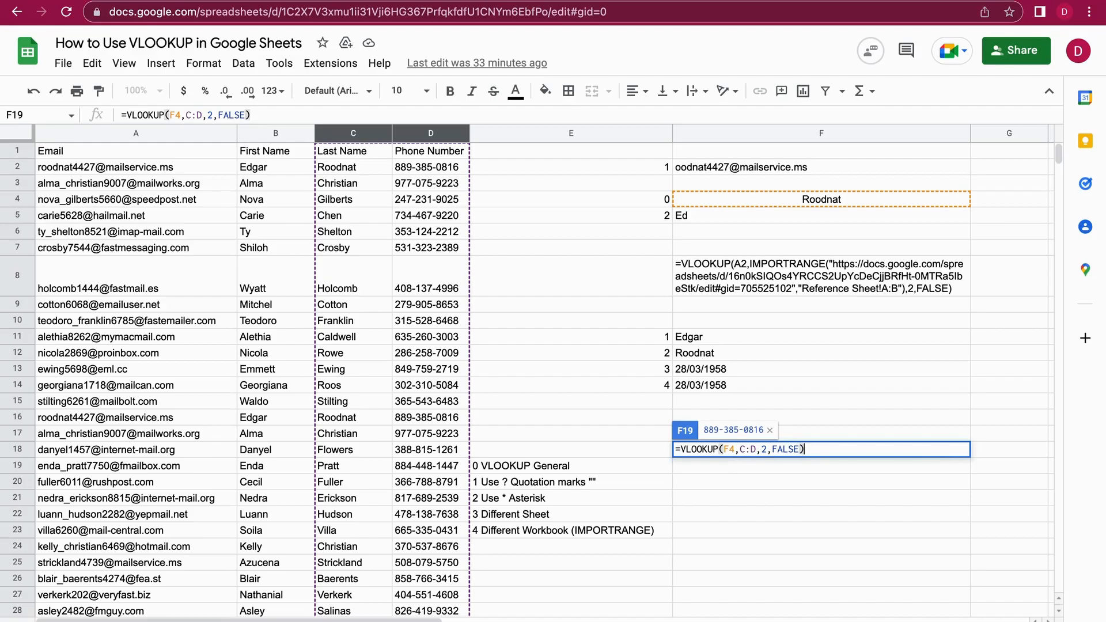
key(Return)
Step: Review the formula in F19 and the incomplete email address in F2
click(771, 482)
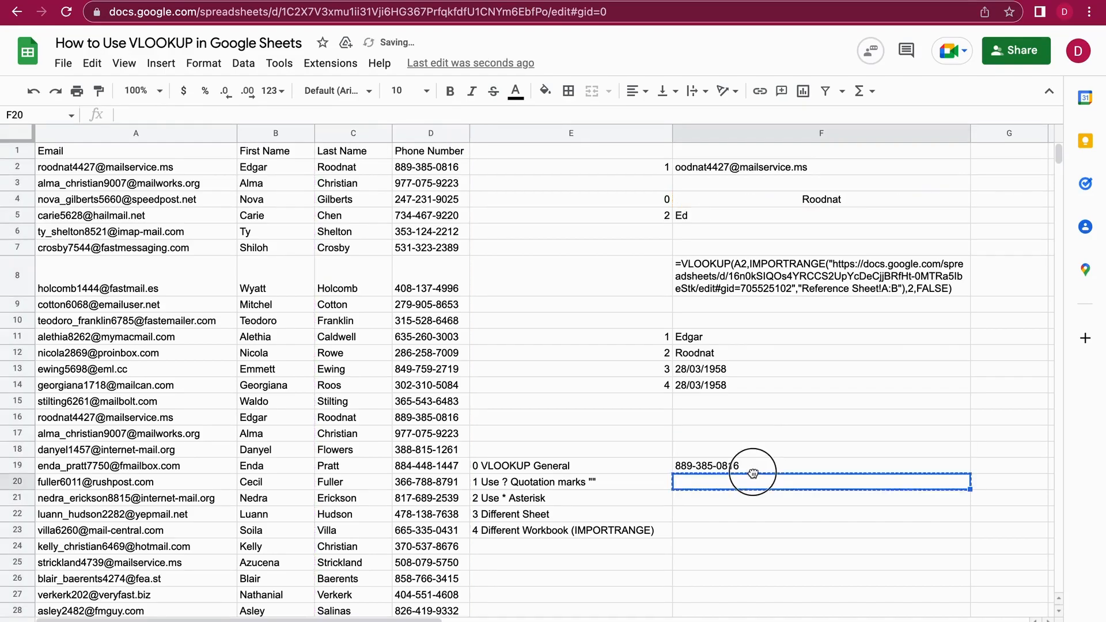
click(753, 466)
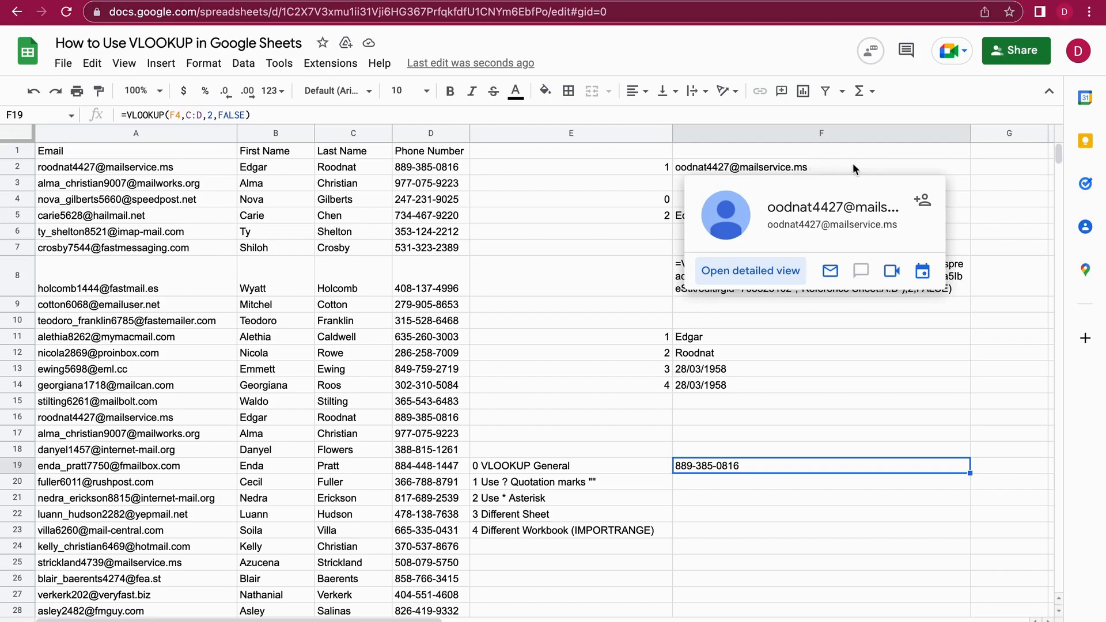
click(702, 169)
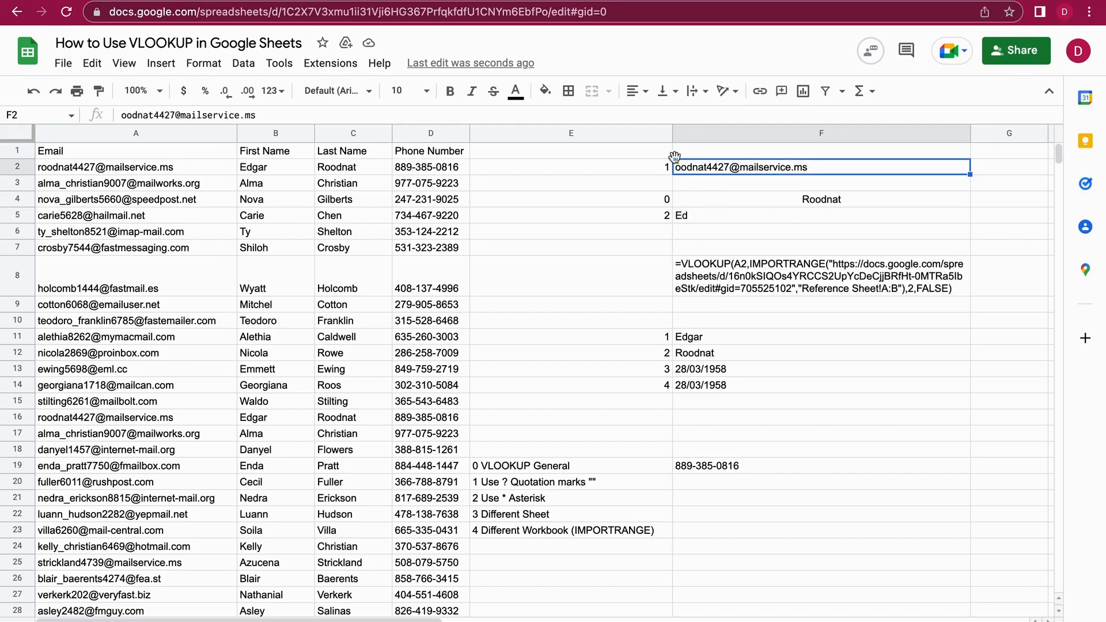
mouse_move(687, 170)
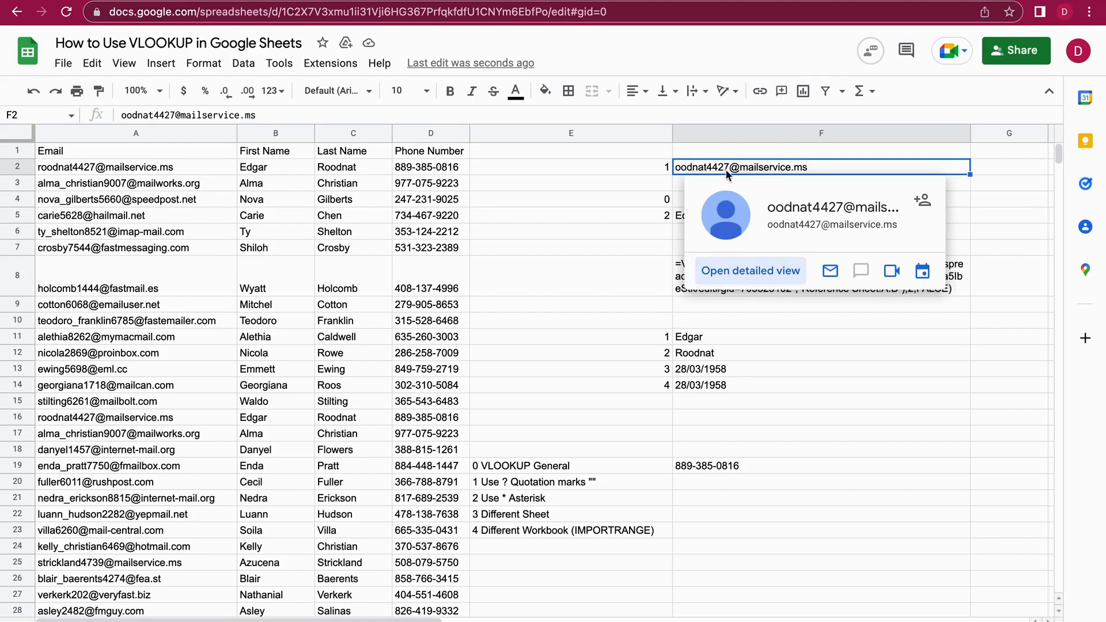
Step: Begin a VLOOKUP formula in cell F20, beside the case about question marks and quotation marks
click(778, 484)
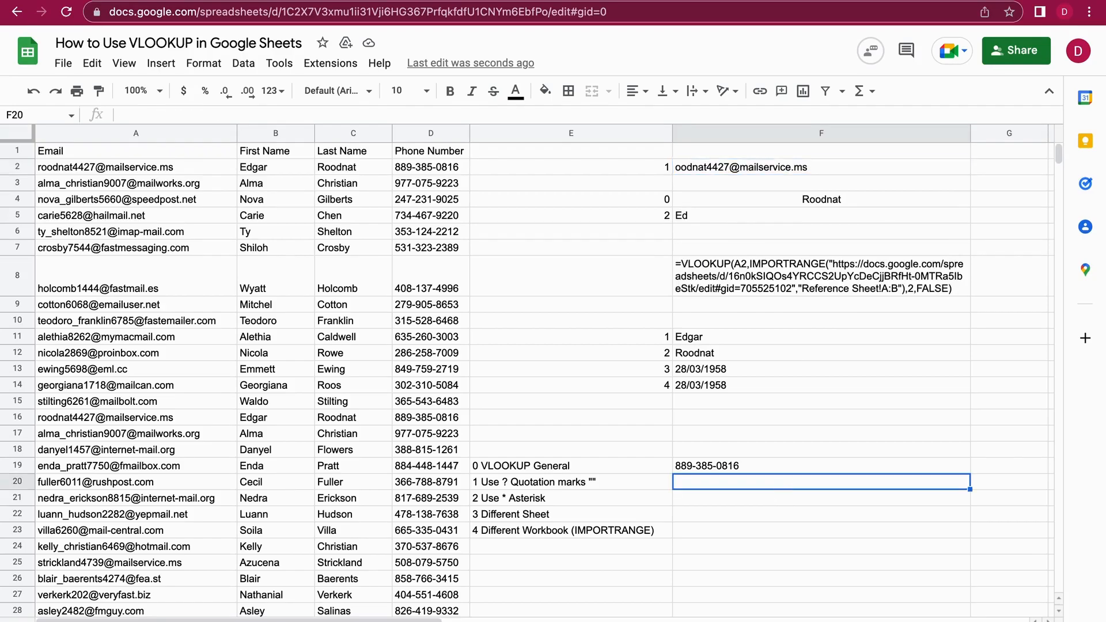
text(=VLOOK)
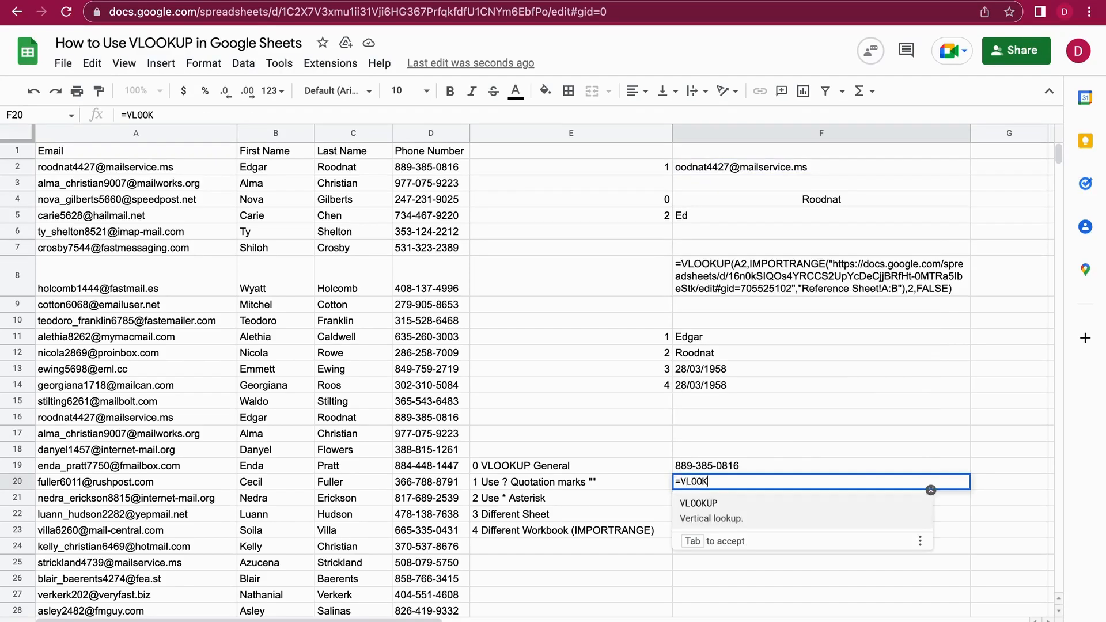
text(UP()
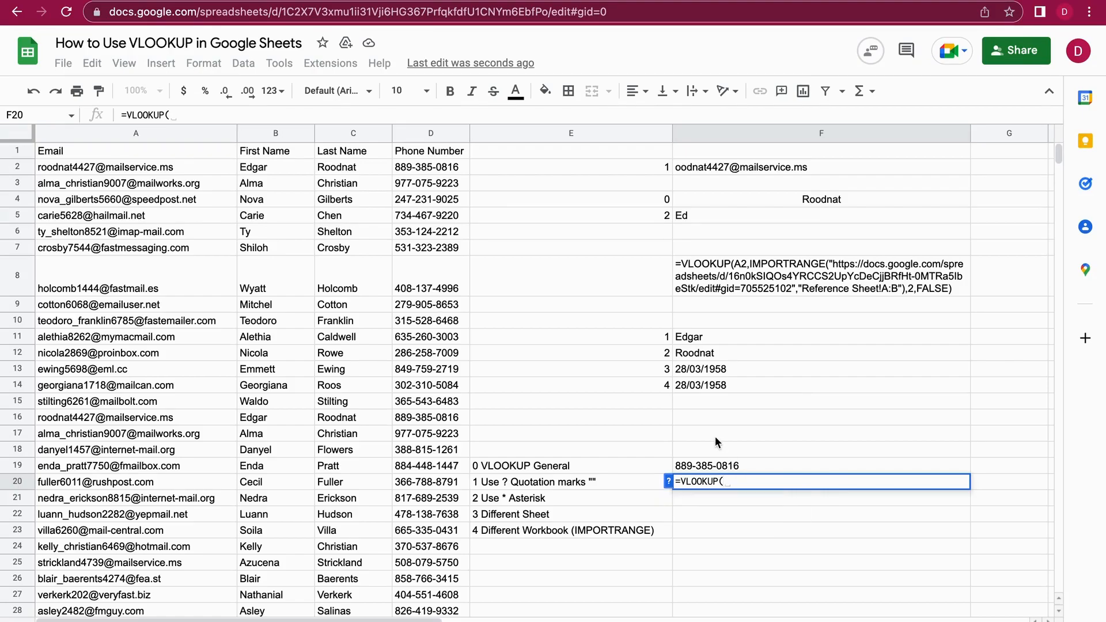
click(758, 166)
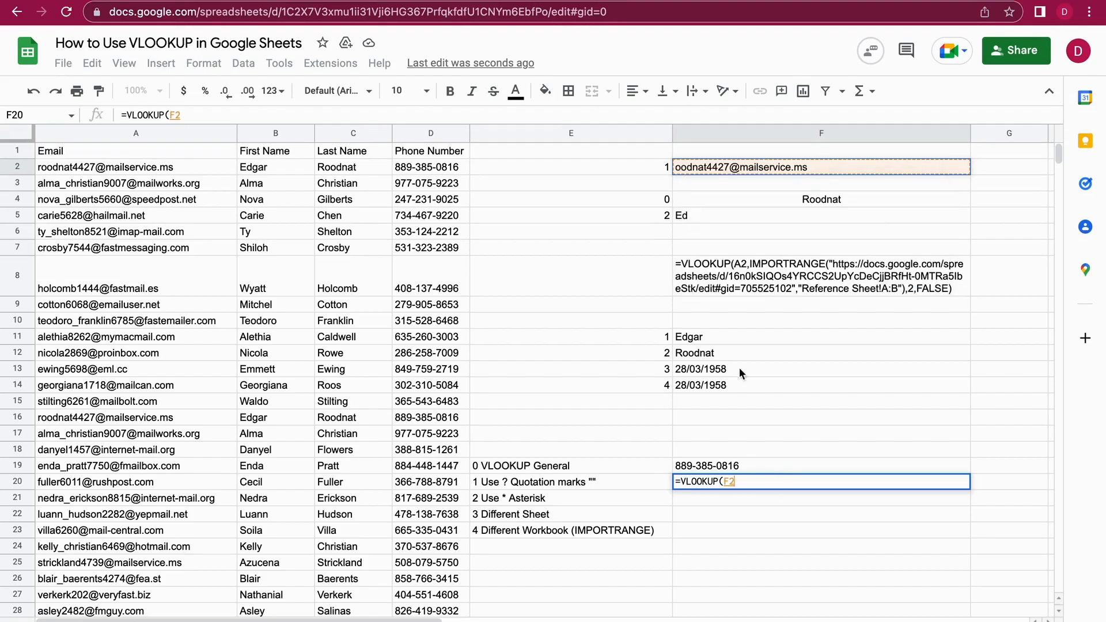
click(734, 485)
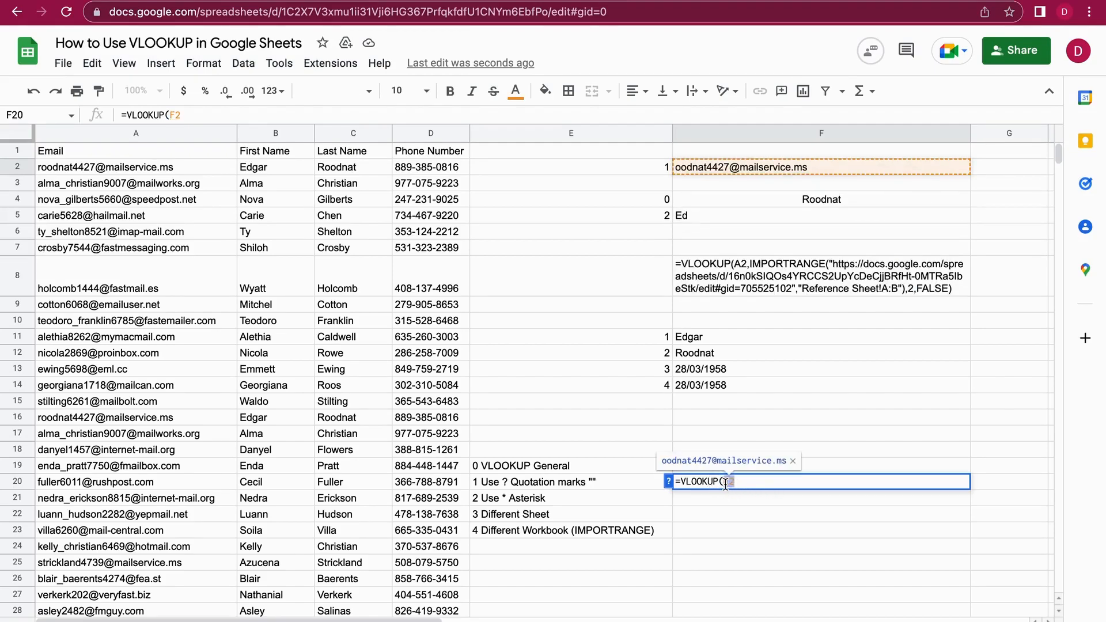
key(BackSpace)
key(BackSpace)
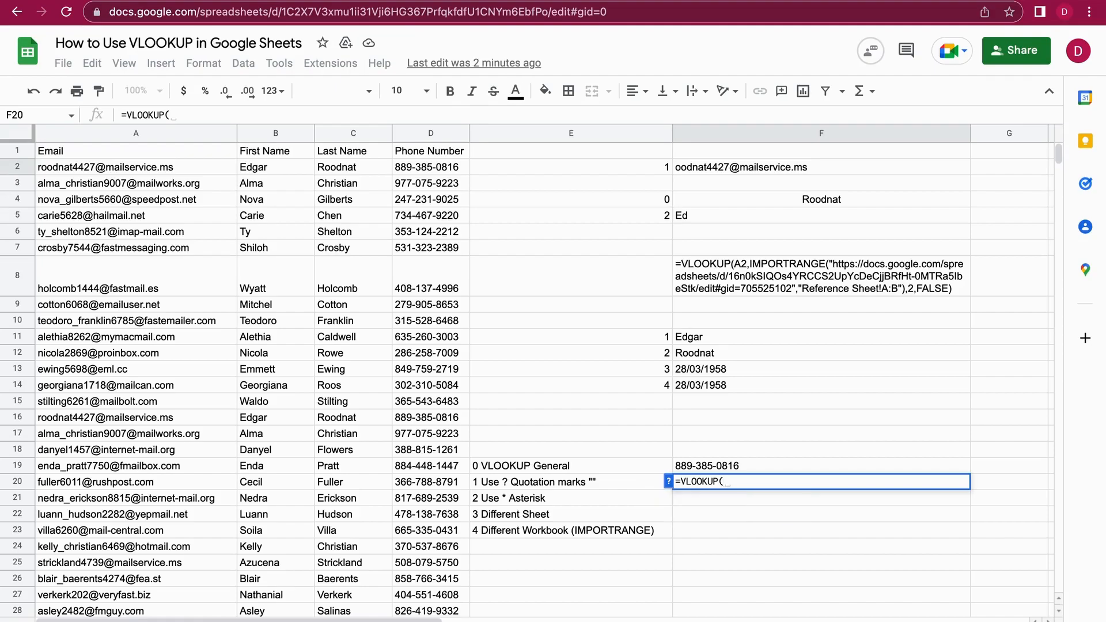
Step: Enter "?"&F2 as the search key of the F20 VLOOKUP formula
text(")
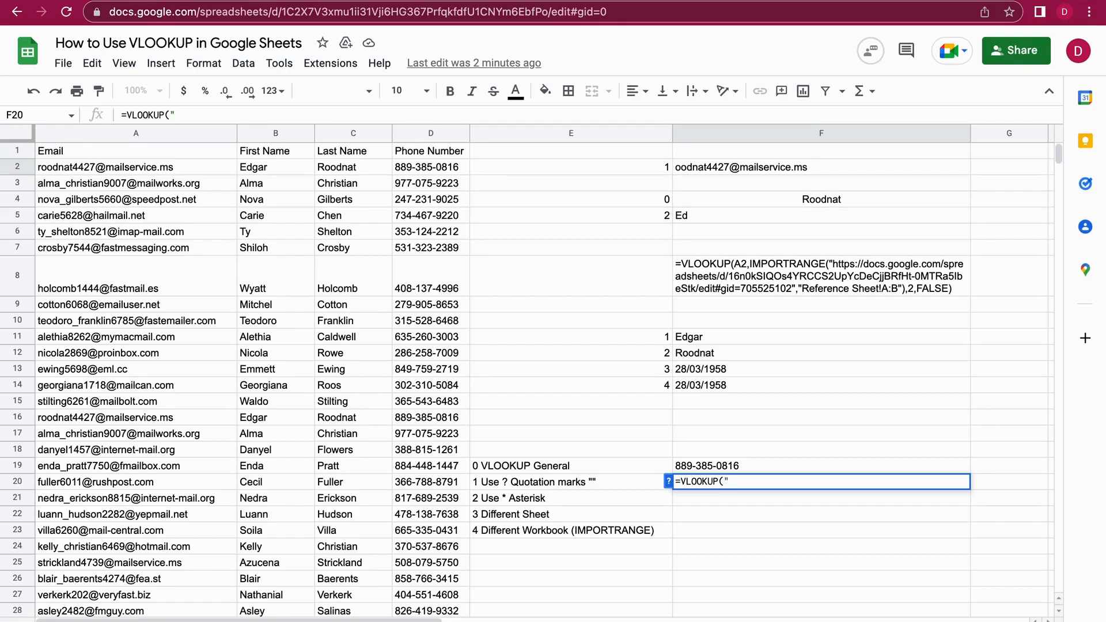
text(?"&)
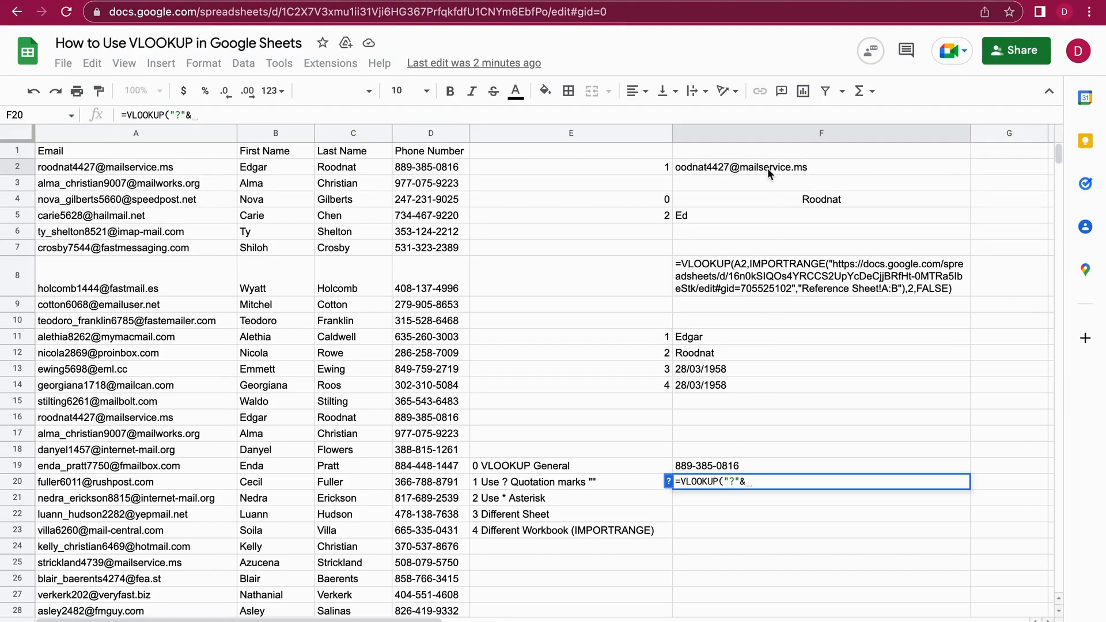
mouse_move(767, 167)
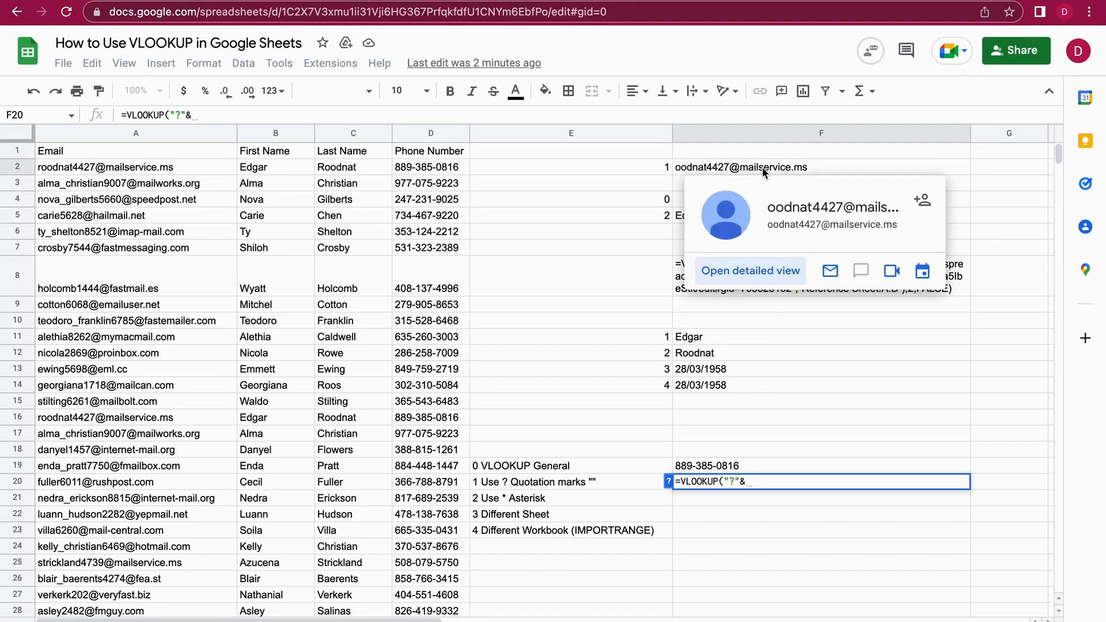
click(763, 167)
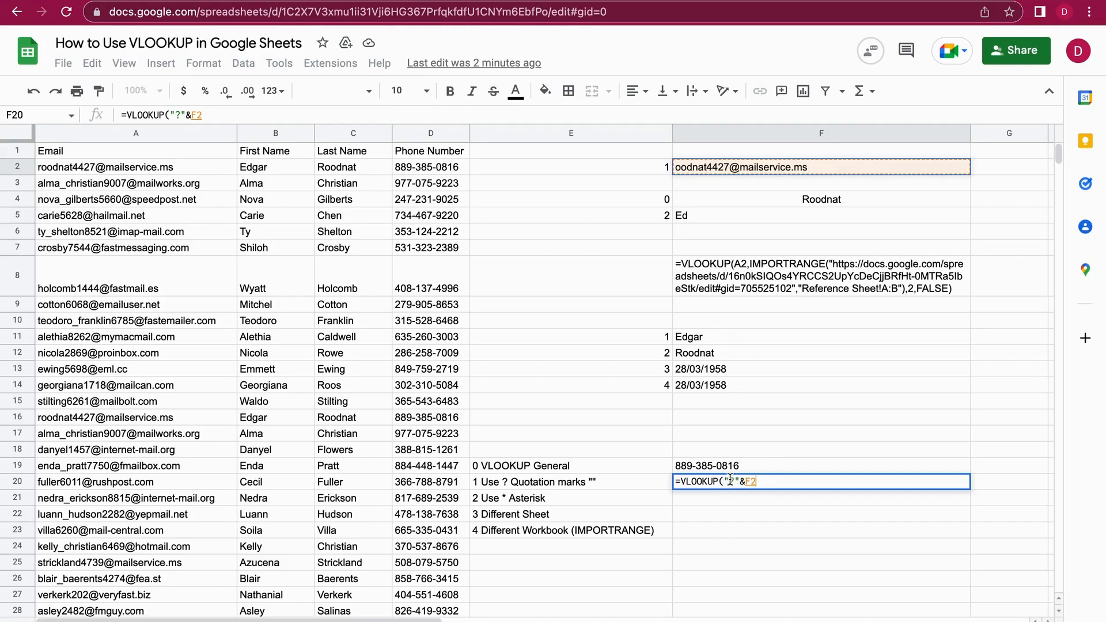
text(,)
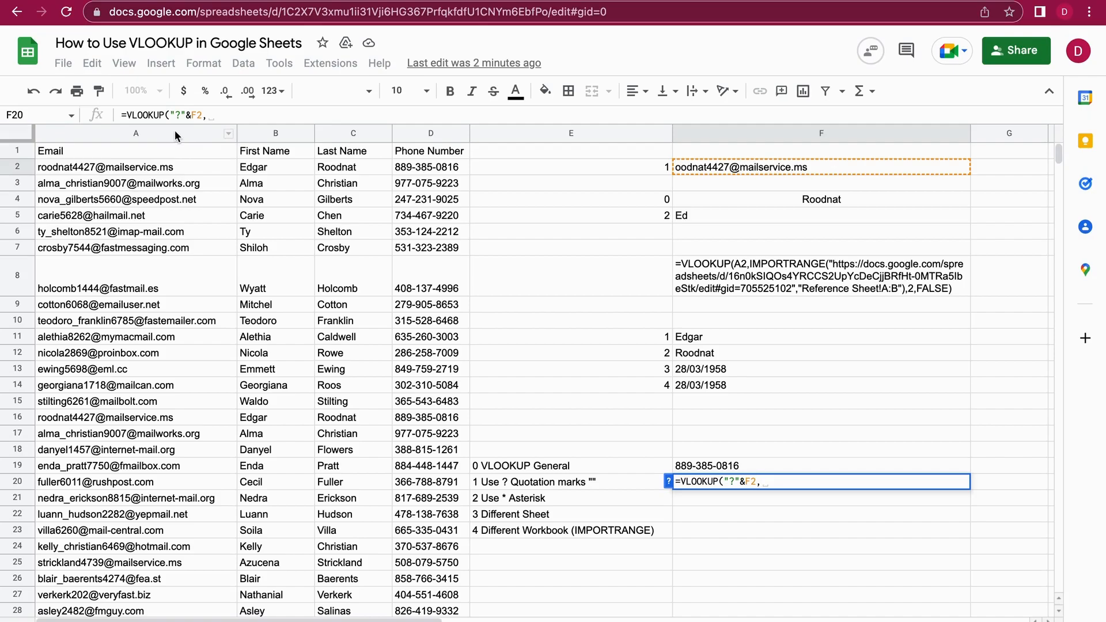
Step: Complete the F20 VLOOKUP formula with range A:D, index 1 and FALSE
drag(175, 131, 433, 138)
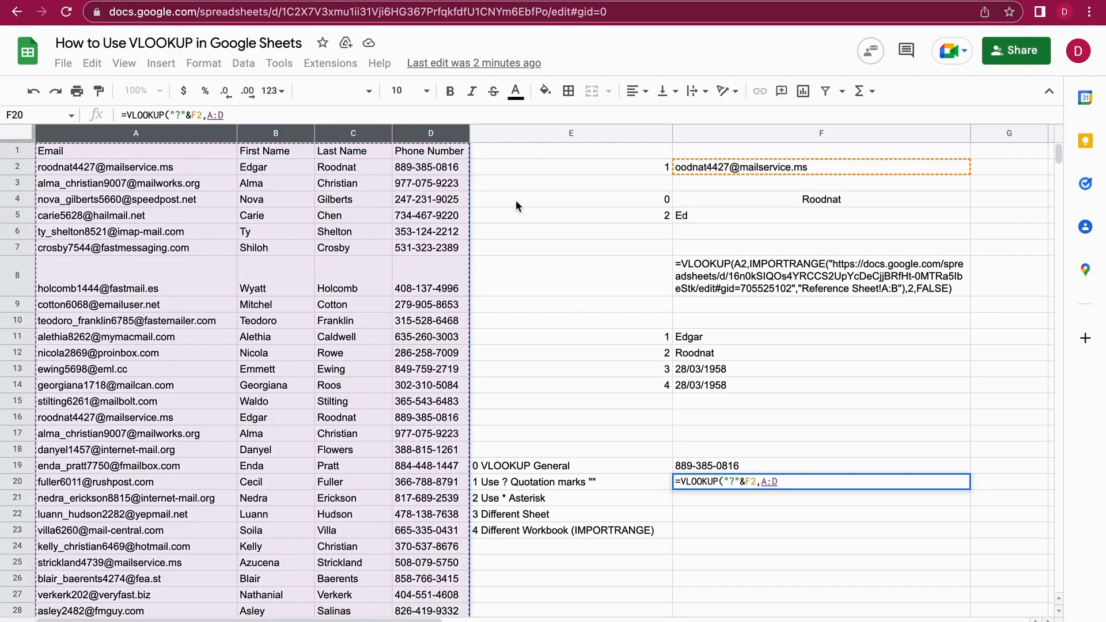
text(,)
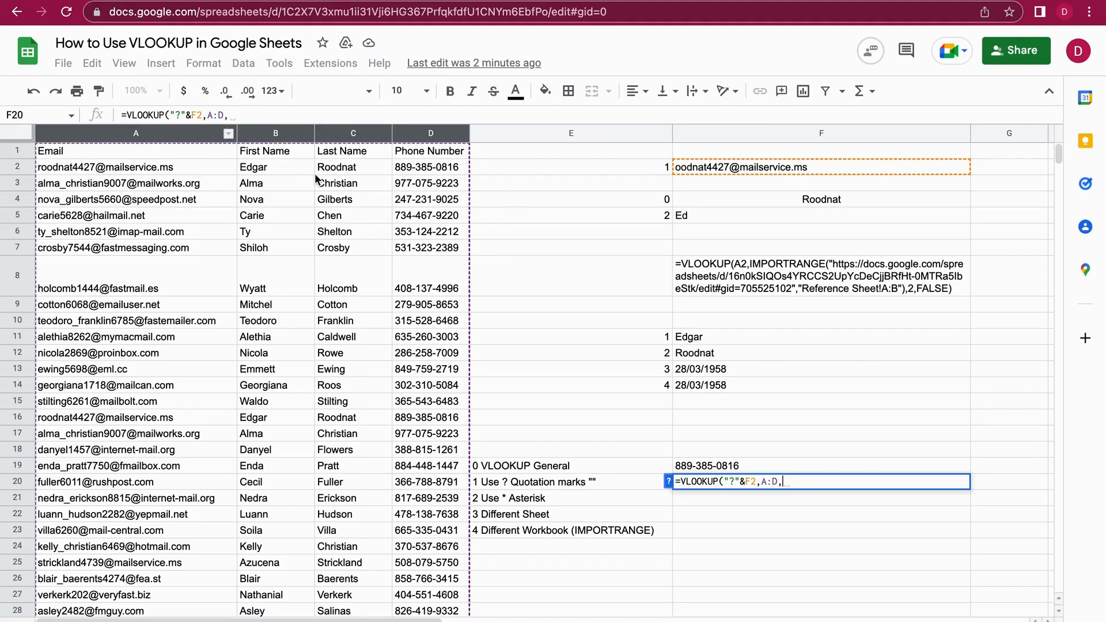
text(1)
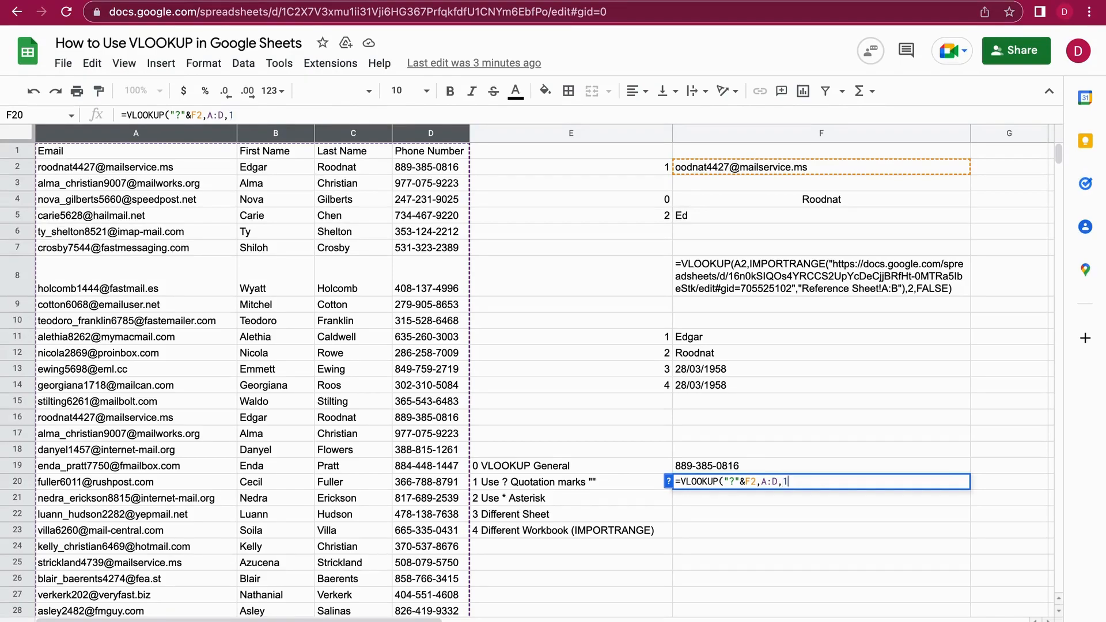
text(,FALSE))
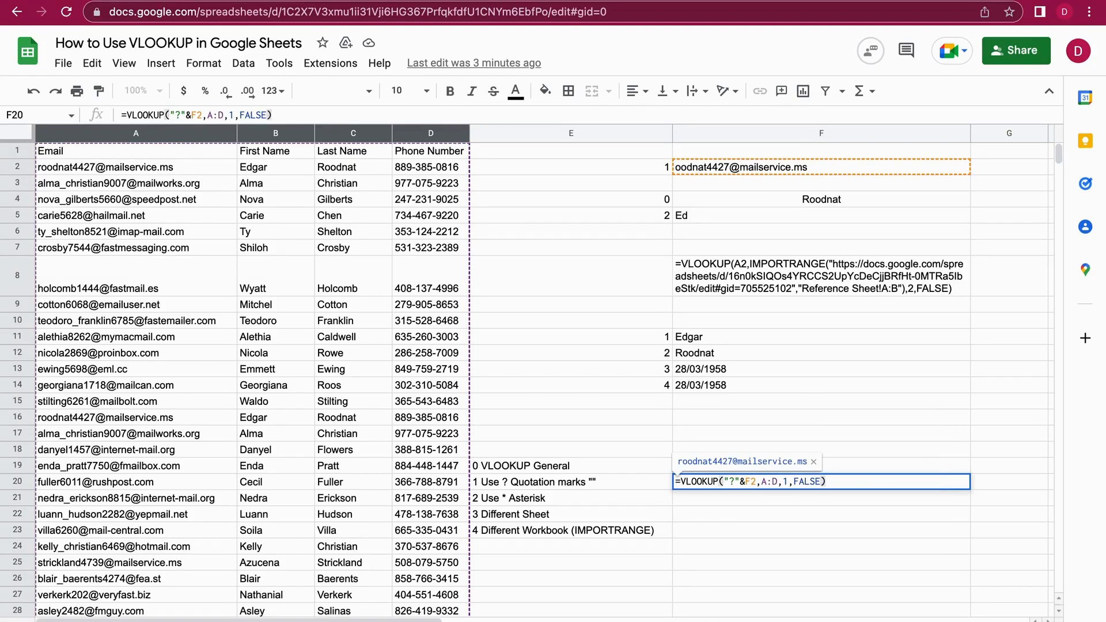
key(Return)
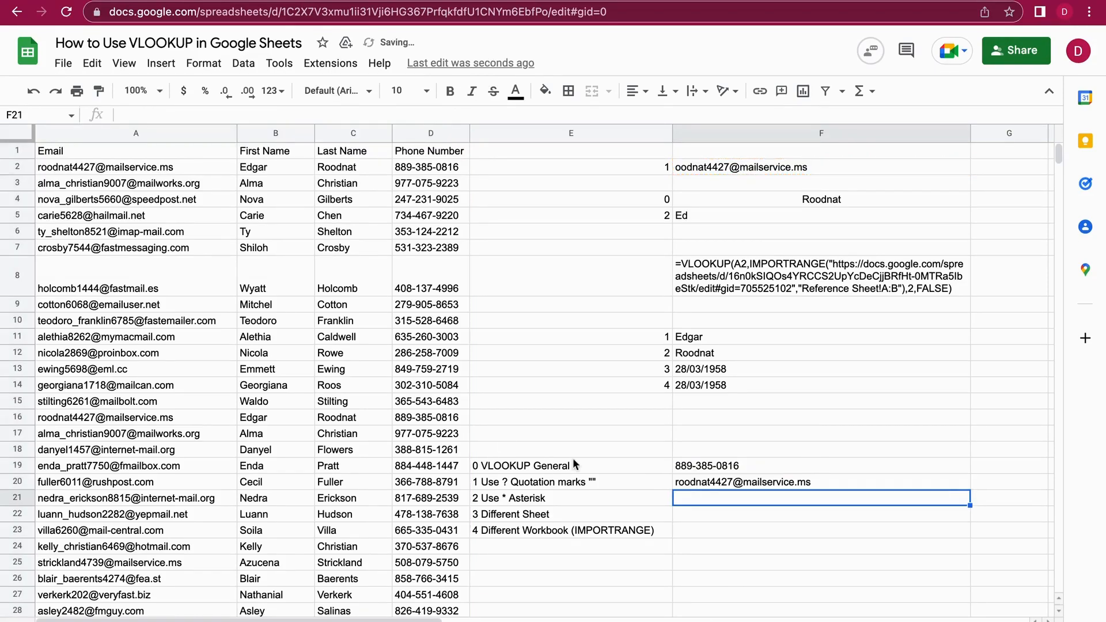
Step: Review the formula in F20 and the question mark and quotation marks label in E20
click(711, 482)
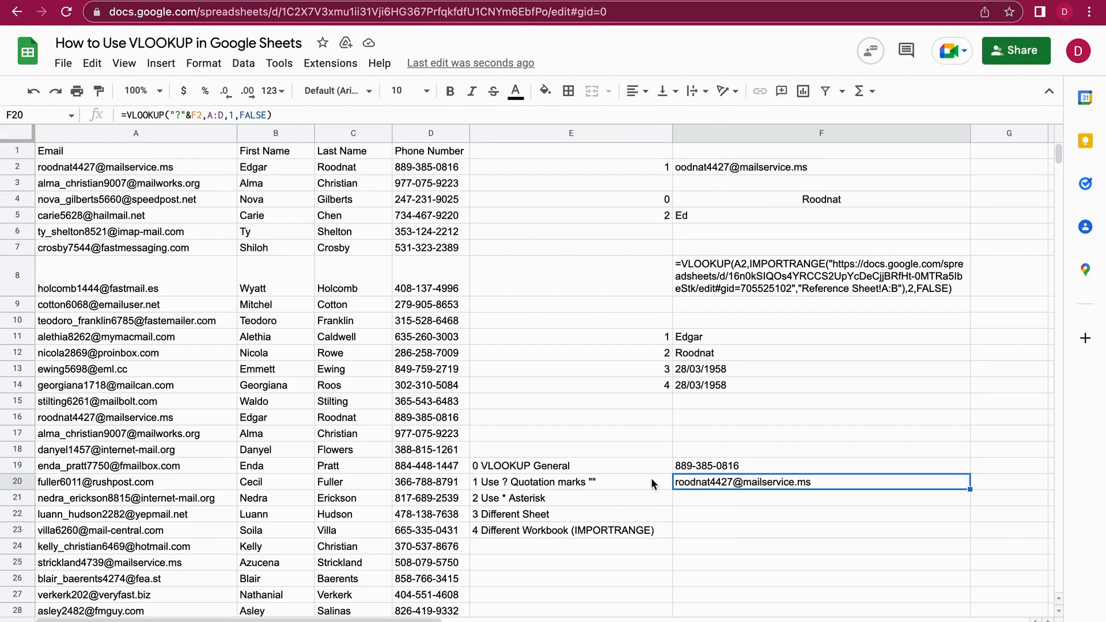
click(513, 481)
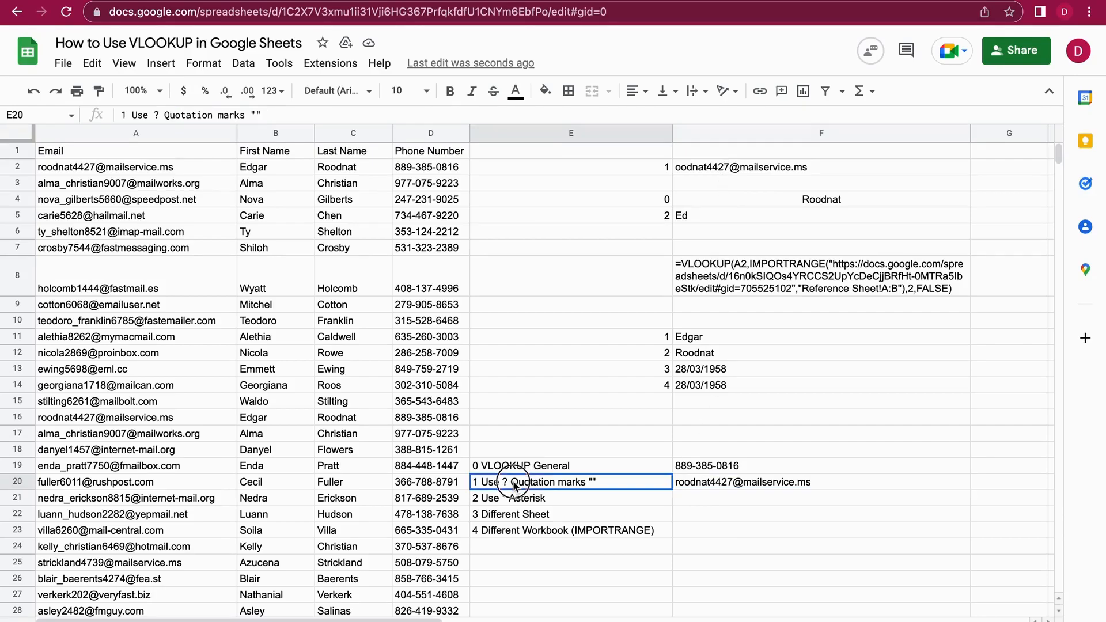
click(586, 444)
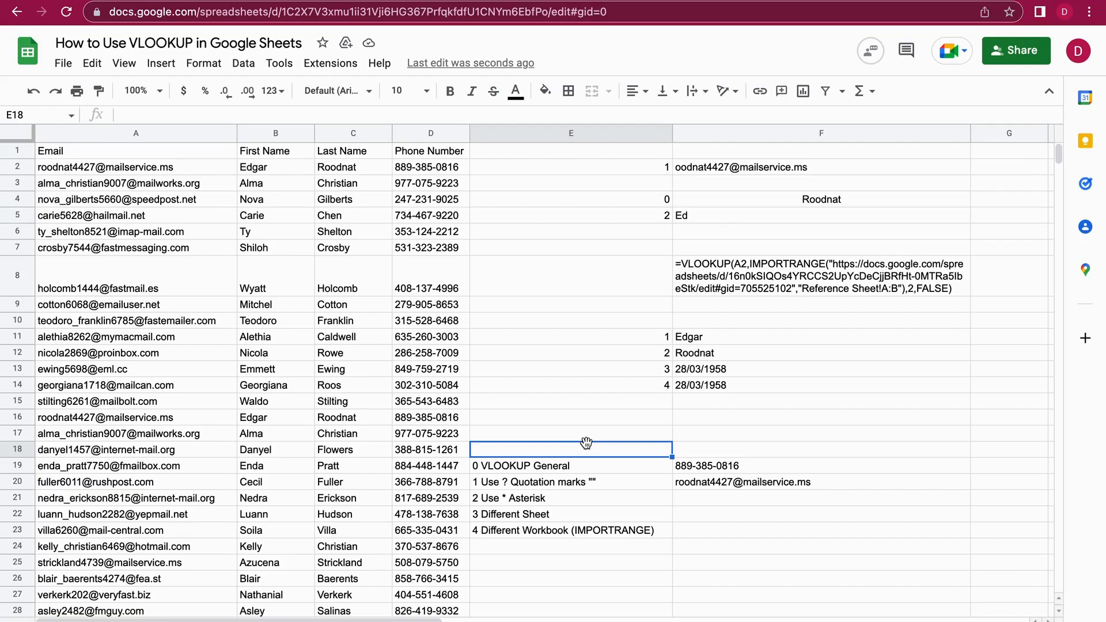
Step: Begin a VLOOKUP formula in cell F21, beside the asterisk case
click(693, 498)
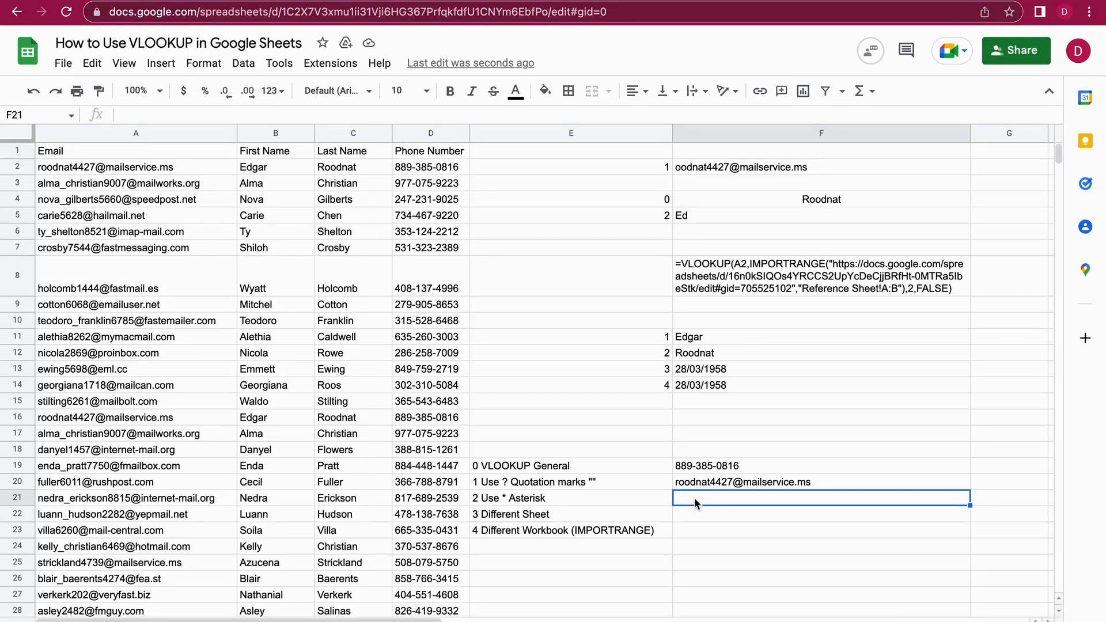
text(=)
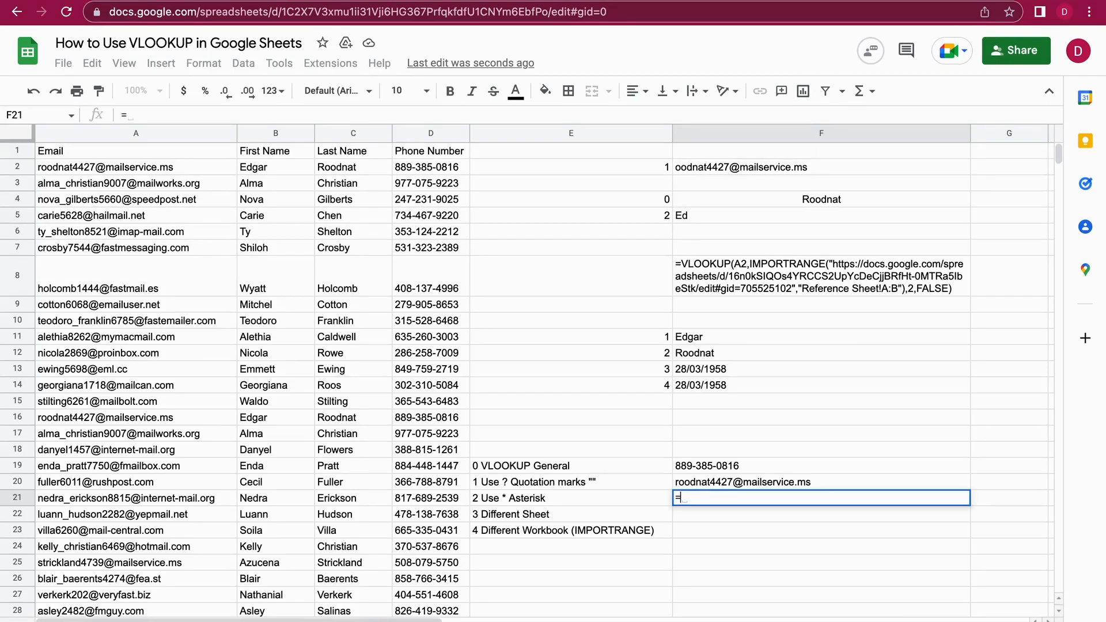
text(V)
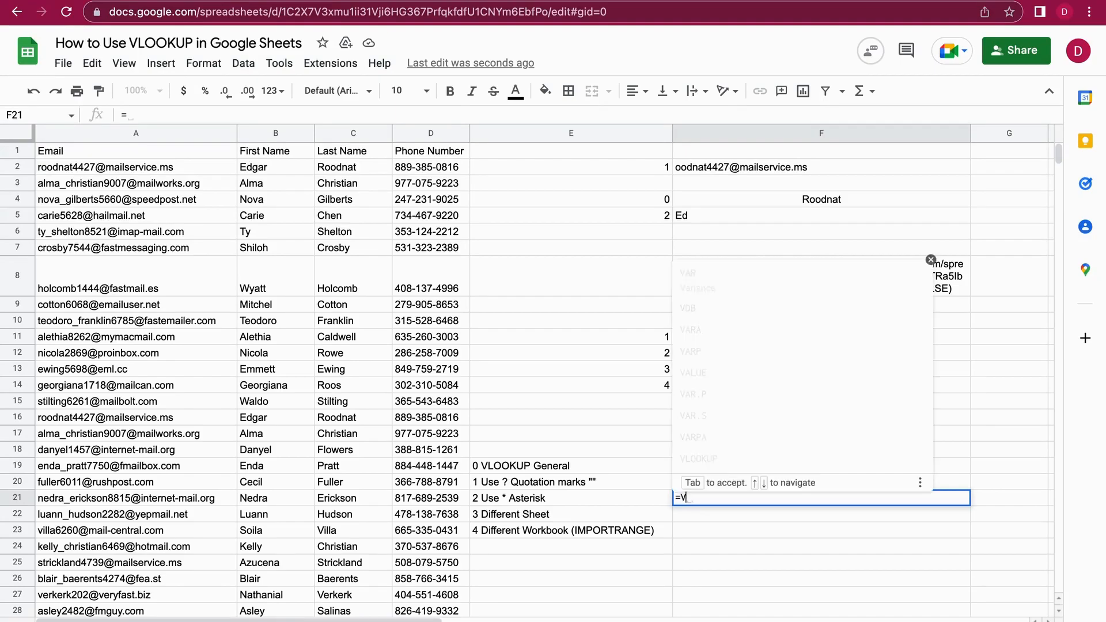
text(LOOKUP)
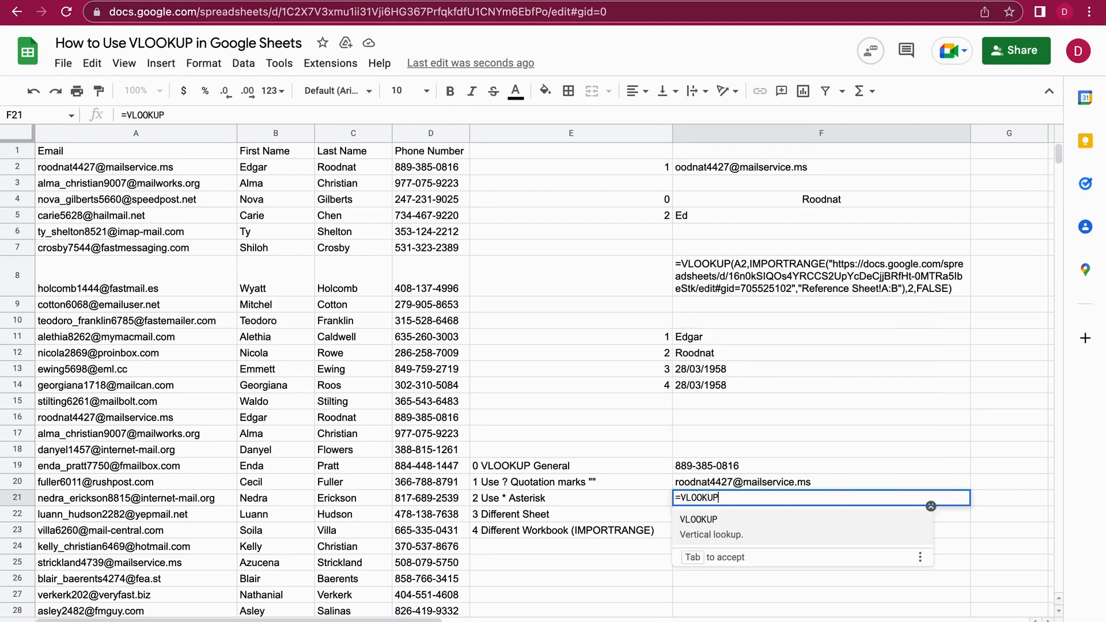
text(()
key(BackSpace)
text(()
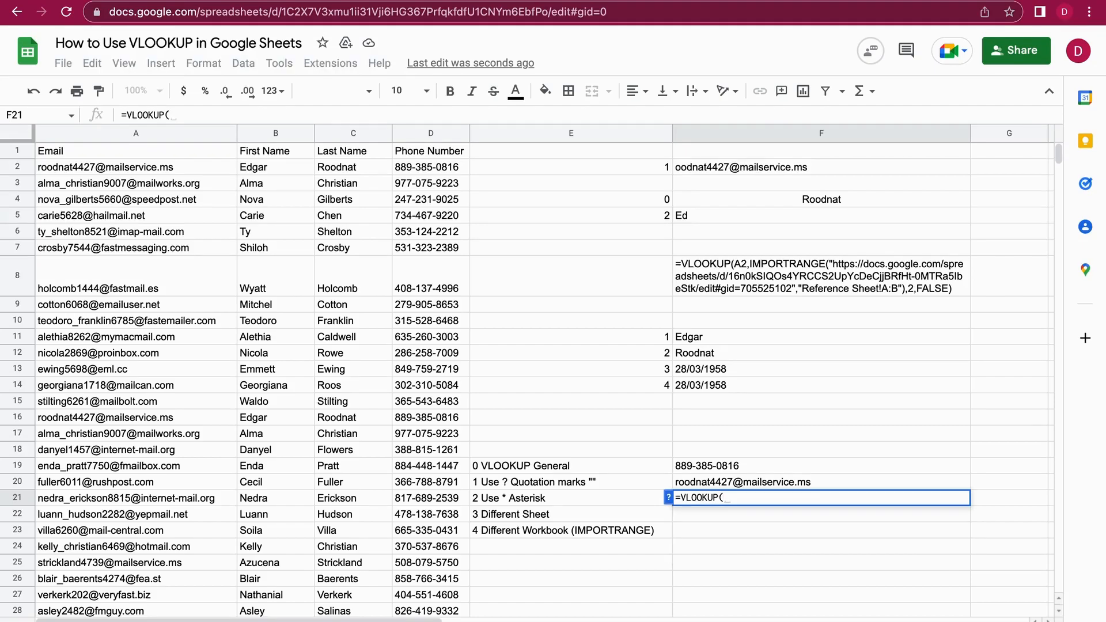
Step: Enter F5&"*" as the search key of the F21 VLOOKUP formula
mouse_move(699, 486)
click(718, 215)
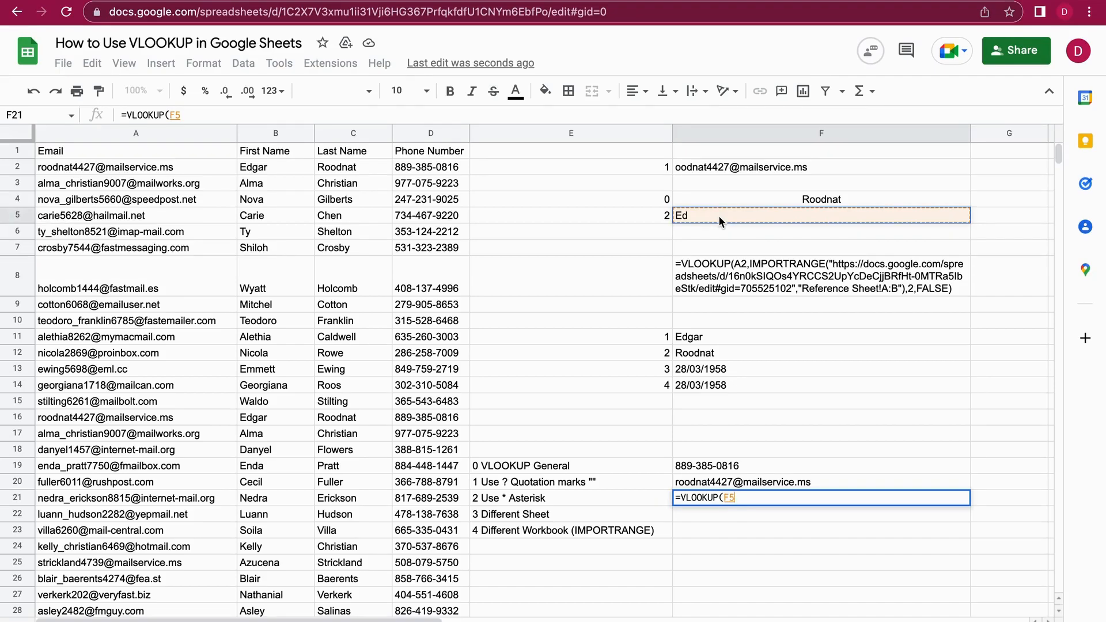
text(&)
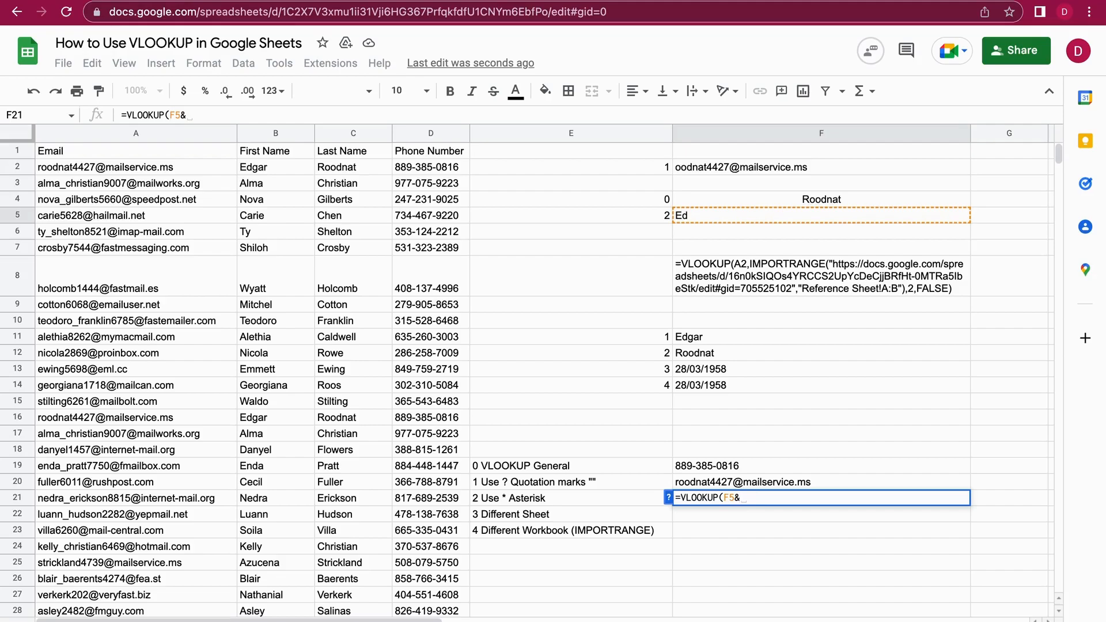
text(")
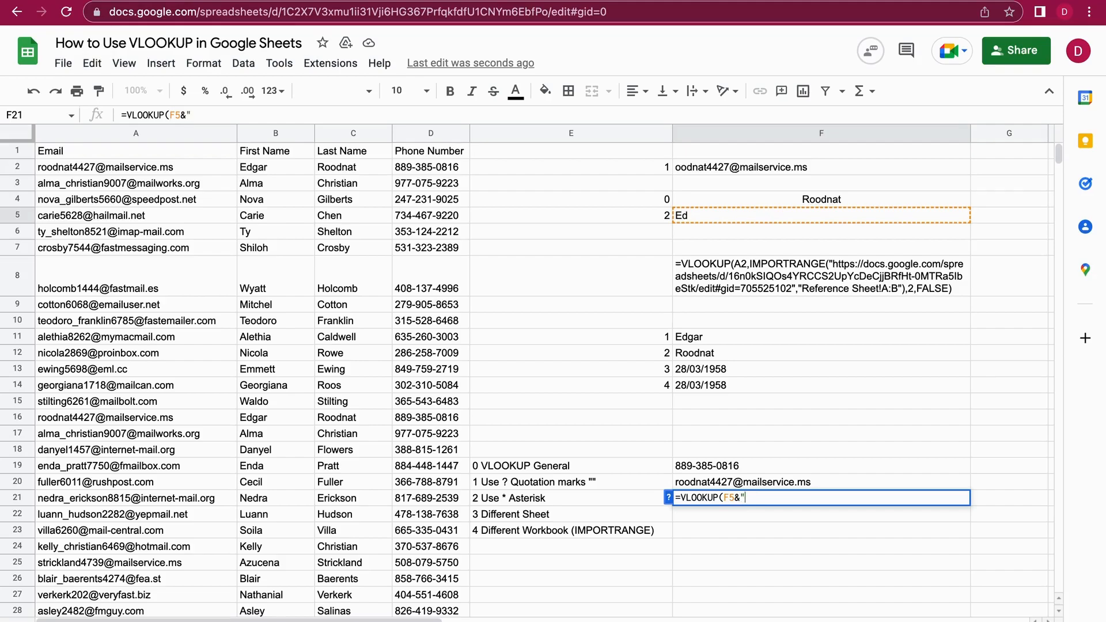
text(*",)
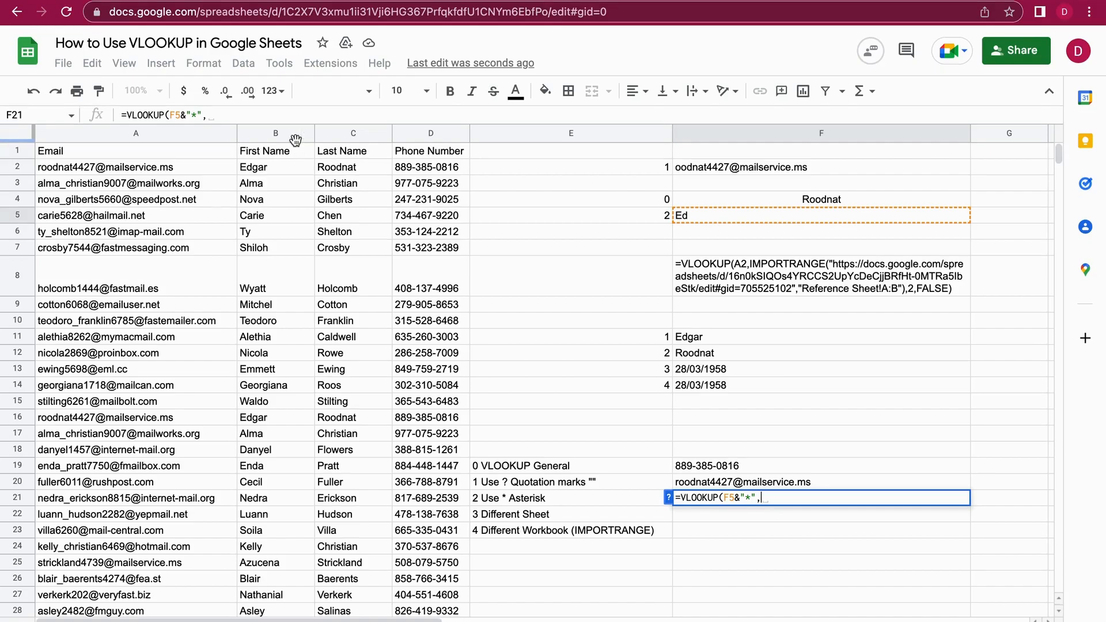
Step: Complete the F21 VLOOKUP formula with range B:C, index 2 and FALSE
drag(263, 131, 332, 136)
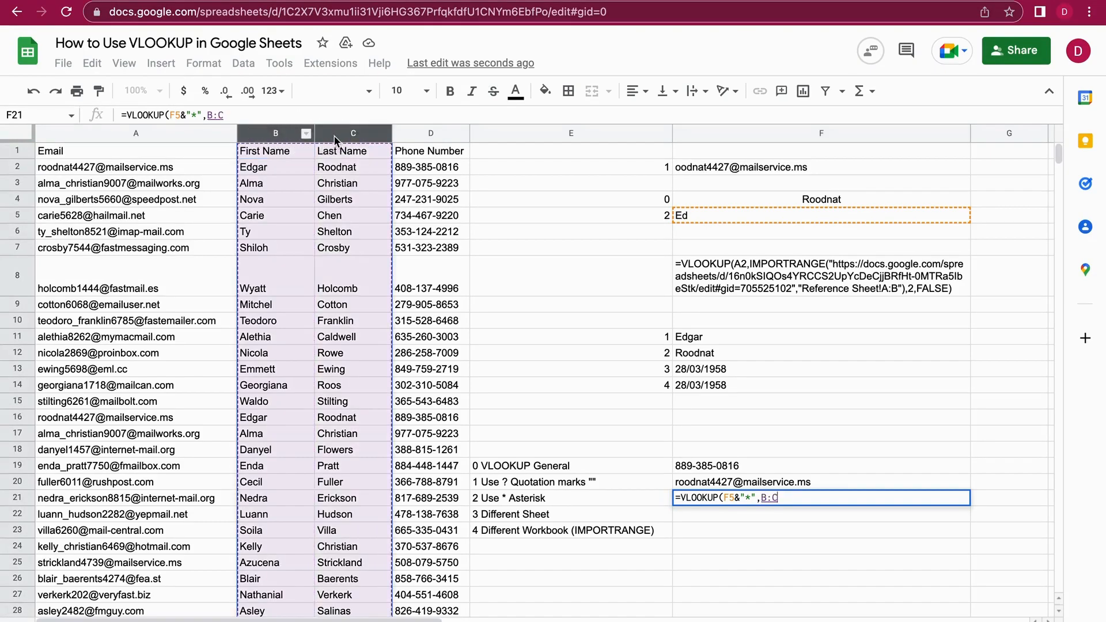
text(,)
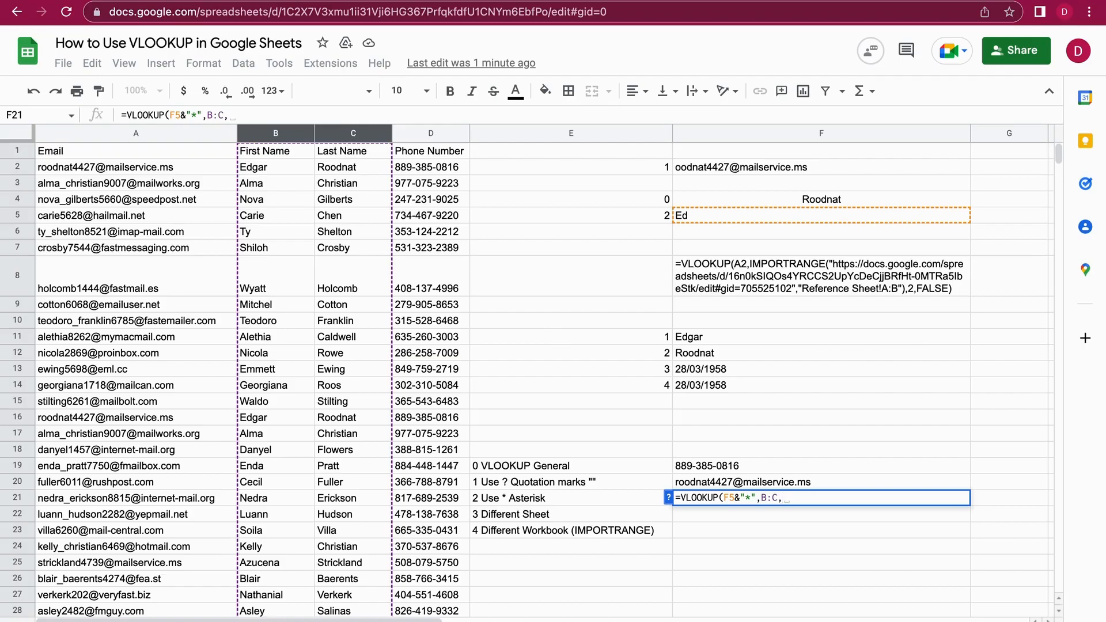
text(2)
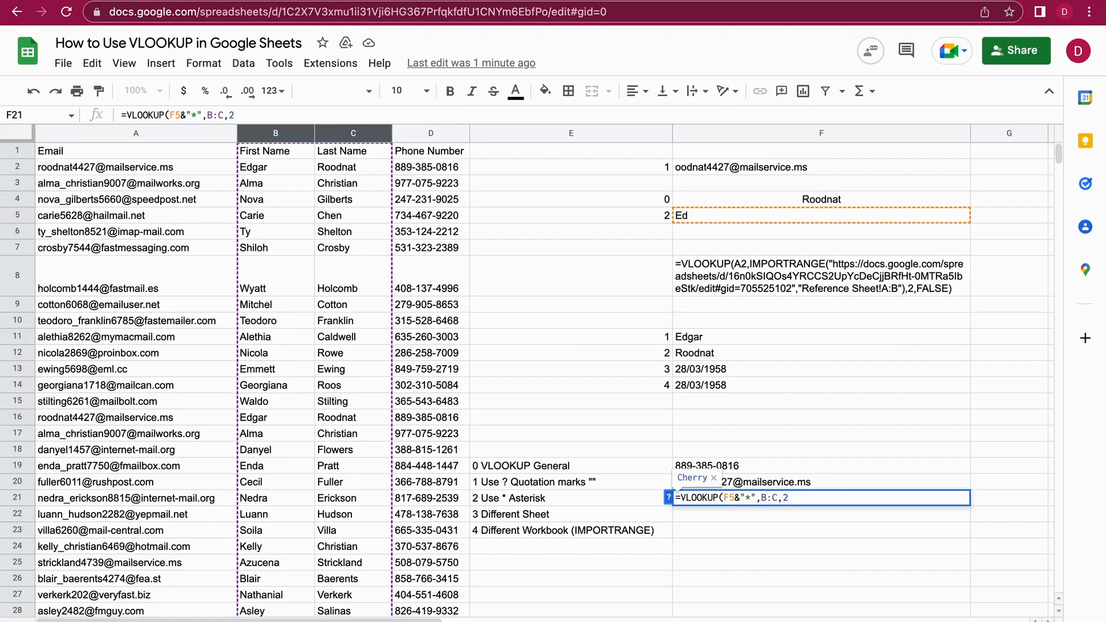
text(,FALSE))
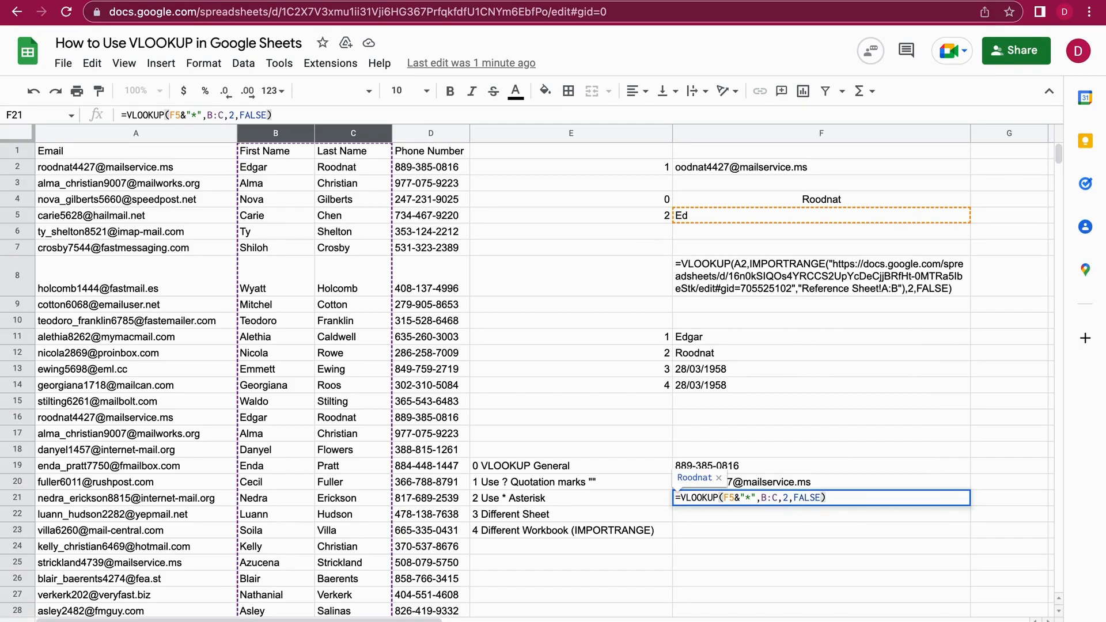
key(Return)
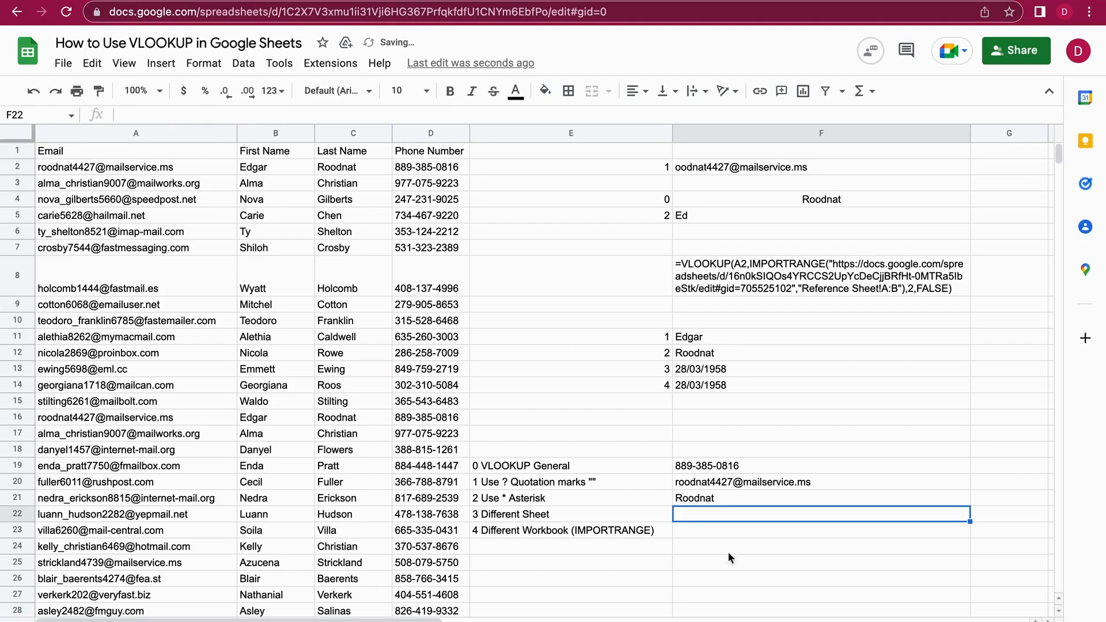
Step: Compare the formula in F21 with the last name in C2, the partial name in F5 and the asterisk label
click(727, 500)
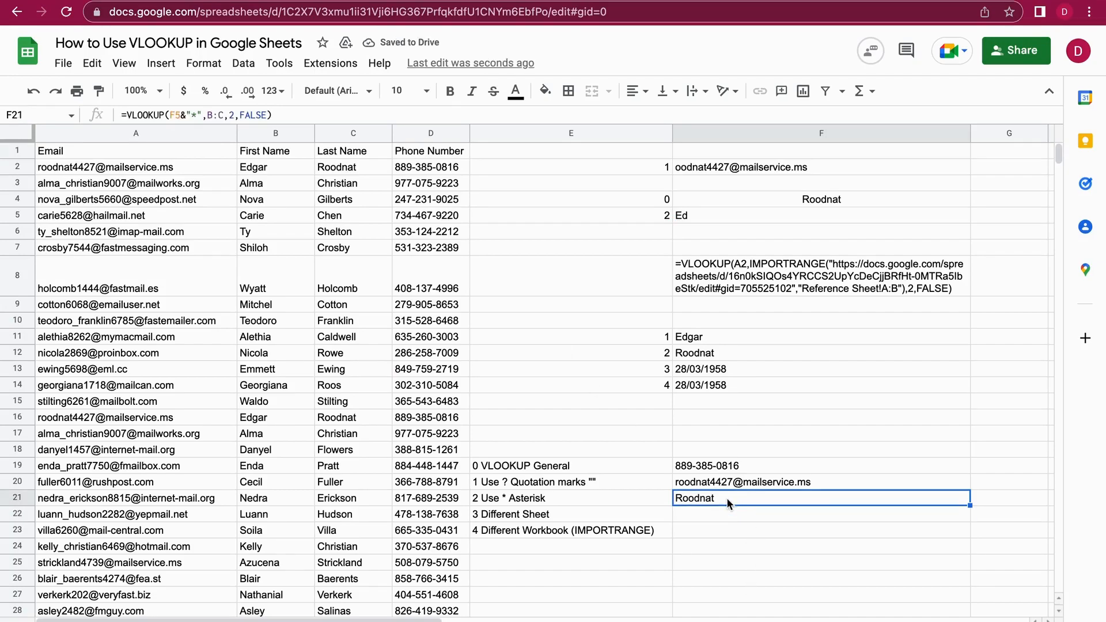
click(331, 167)
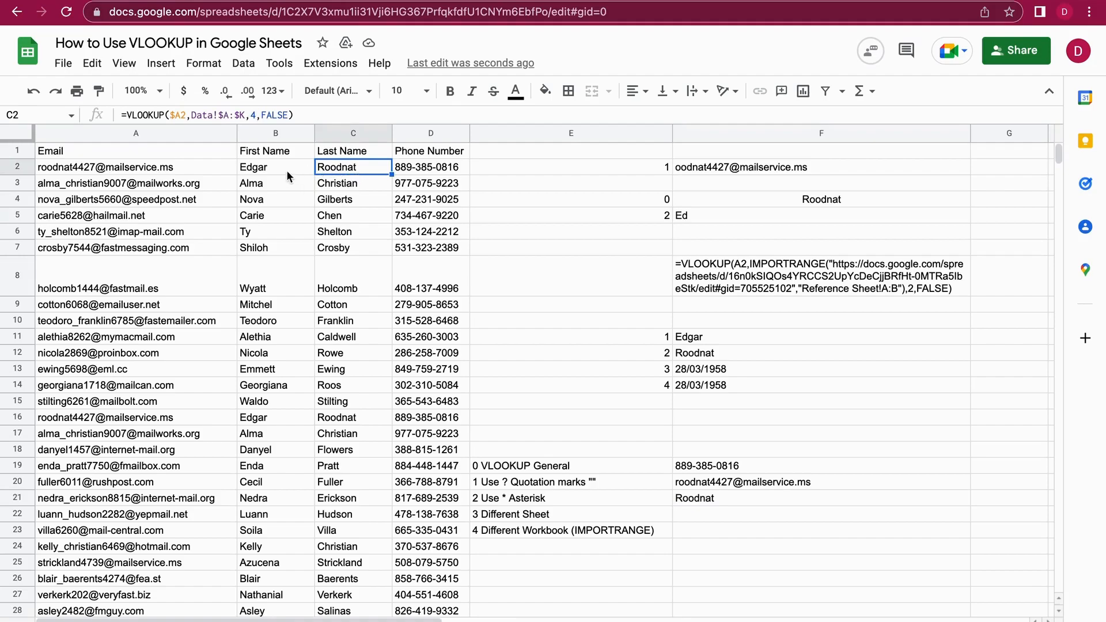
click(711, 216)
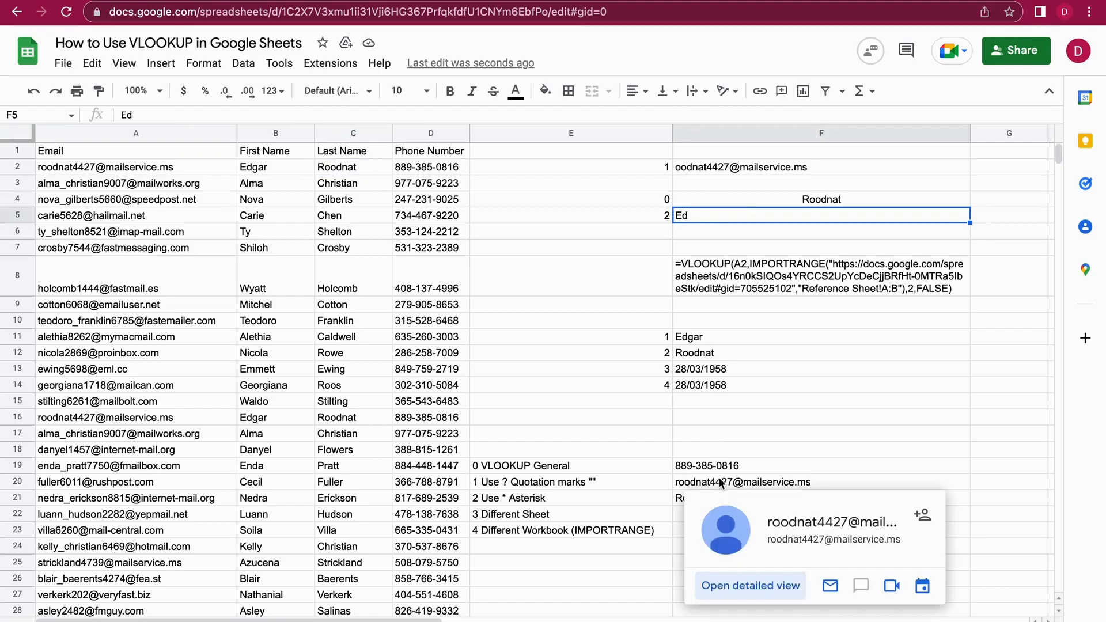
click(506, 493)
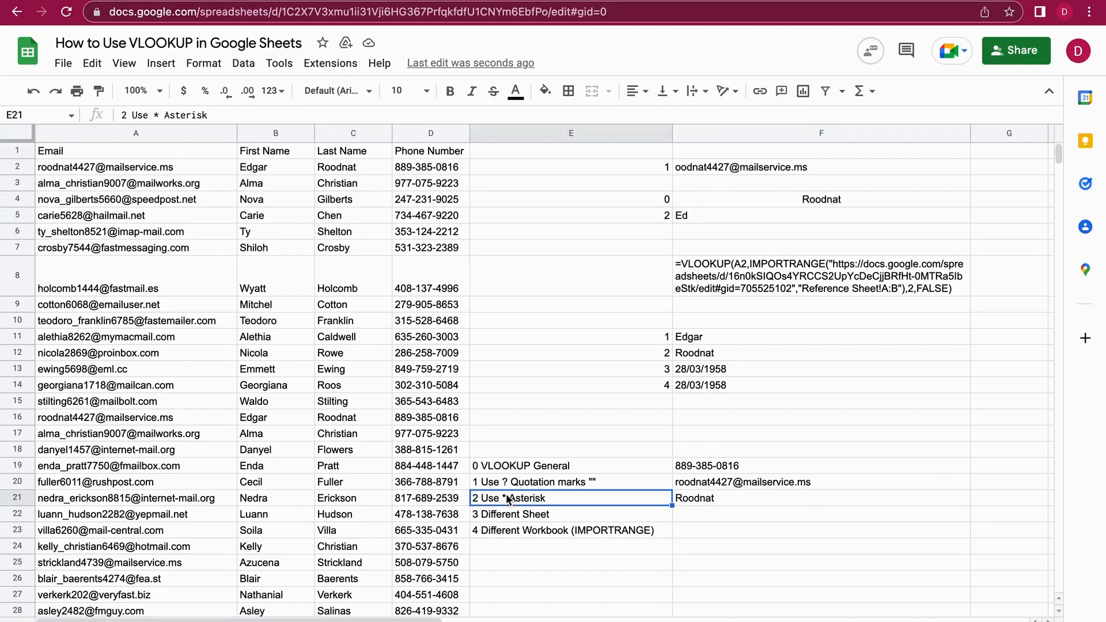
Step: Begin a VLOOKUP formula in F22, beside the different sheet case, with F4 as the search key
click(706, 514)
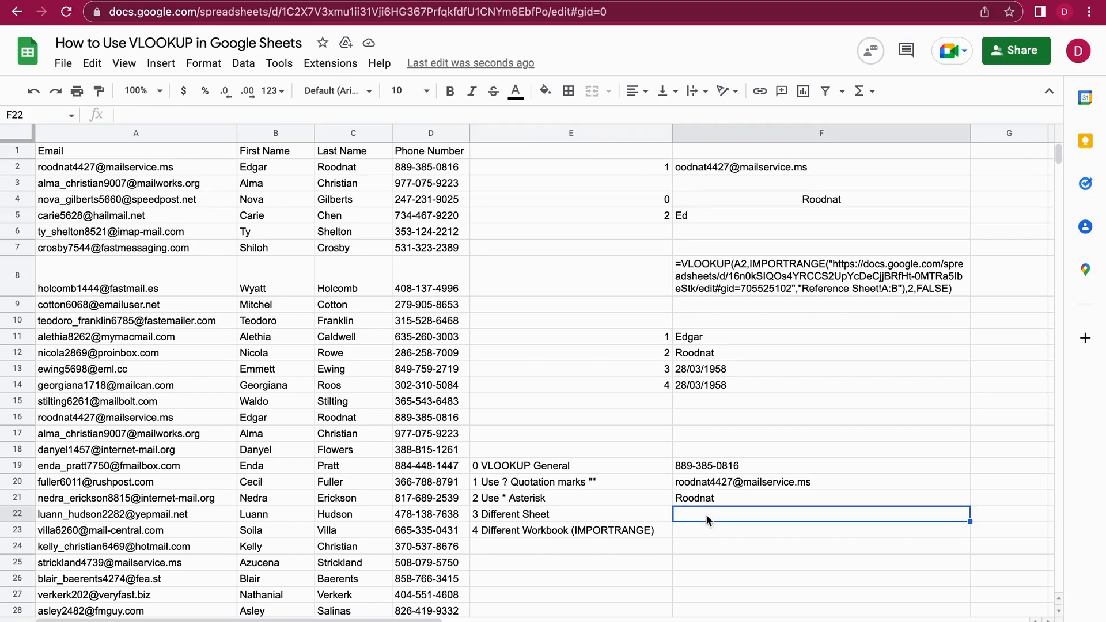
text(=)
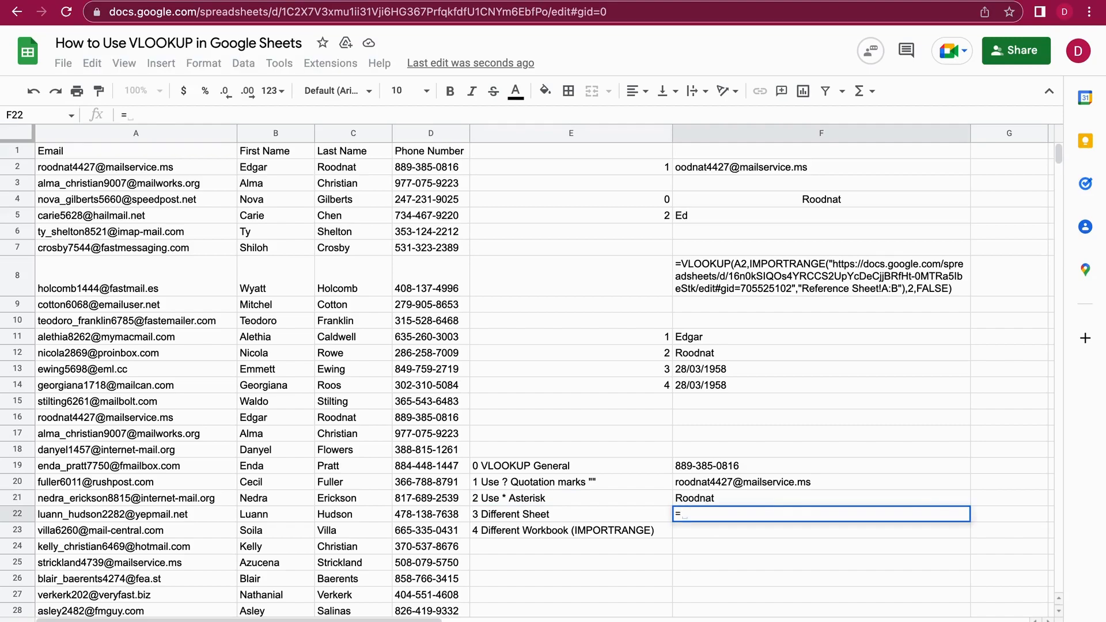
text(VLOOKUP)
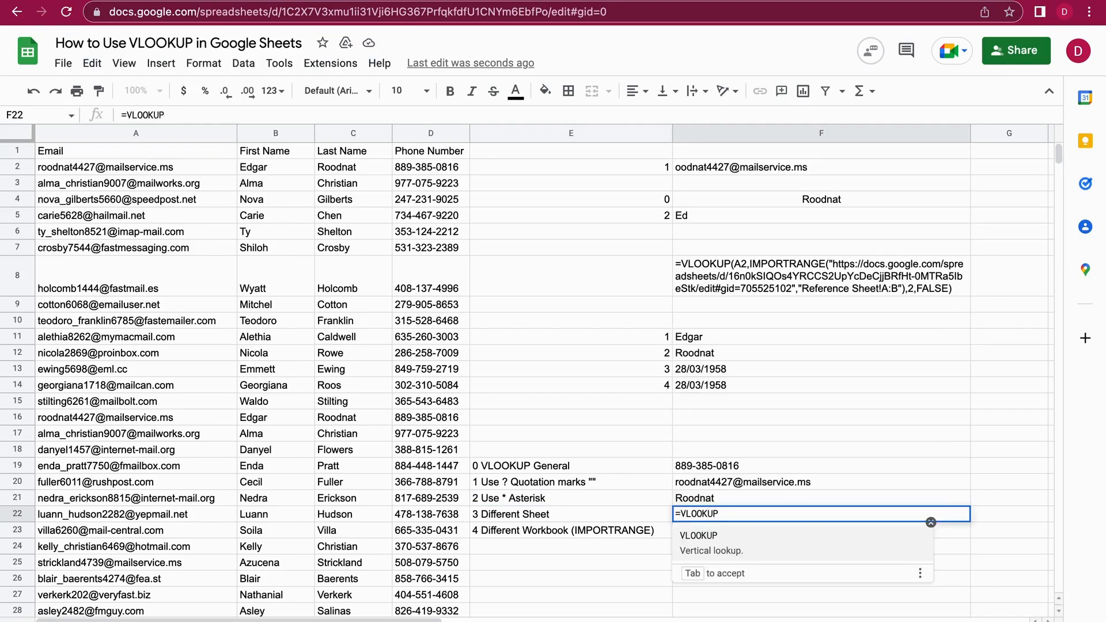
text(()
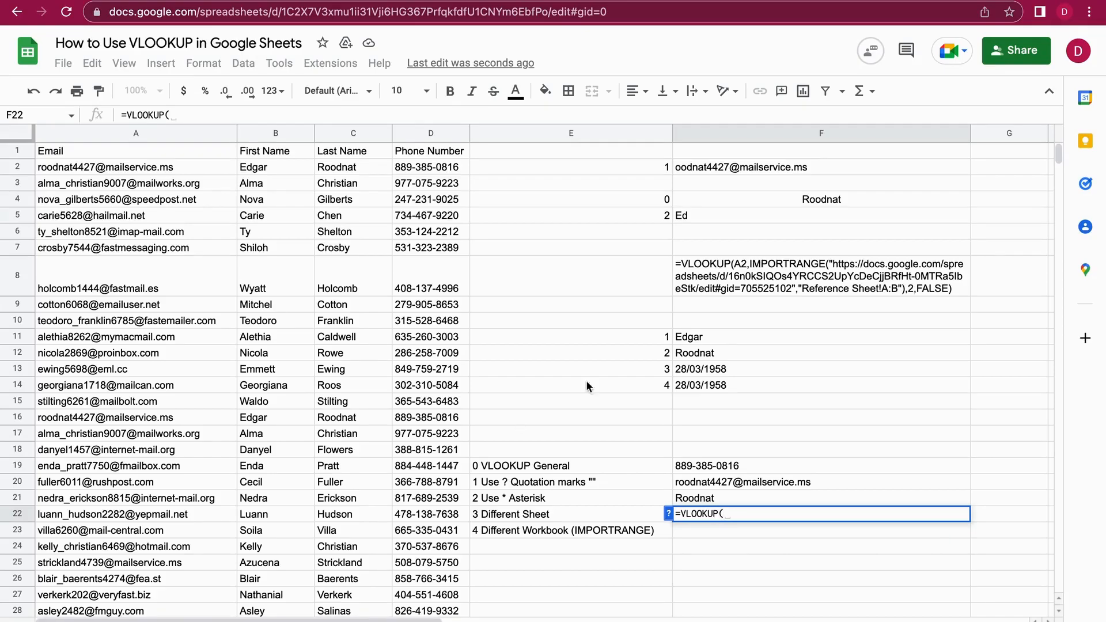
click(805, 199)
text(,)
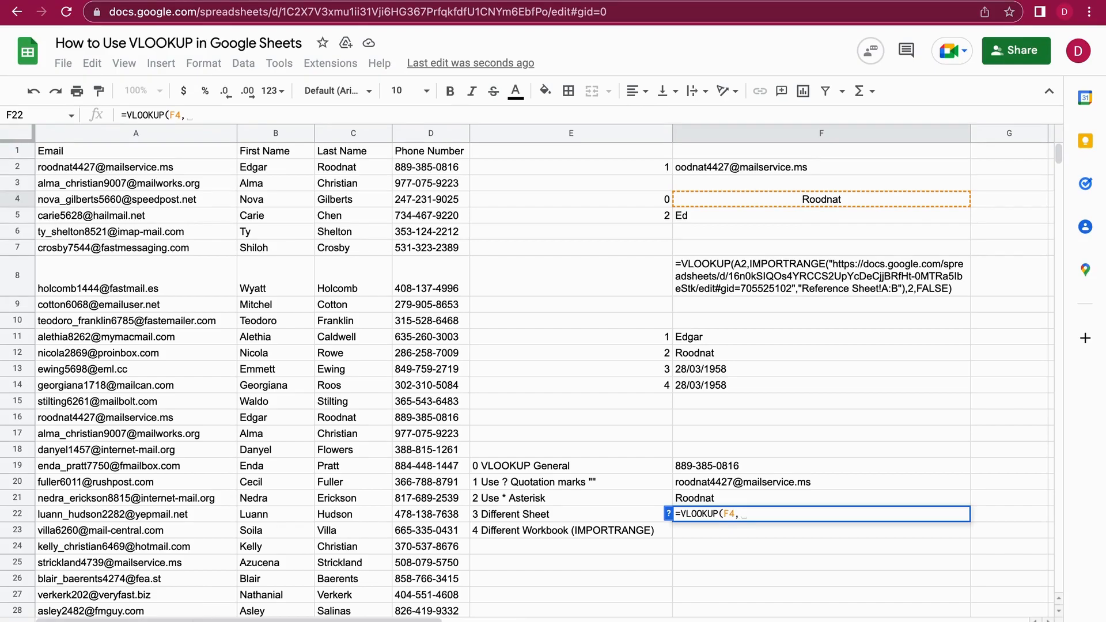
Step: Set the lookup range of the F22 formula to columns D:F of the Data sheet
click(271, 621)
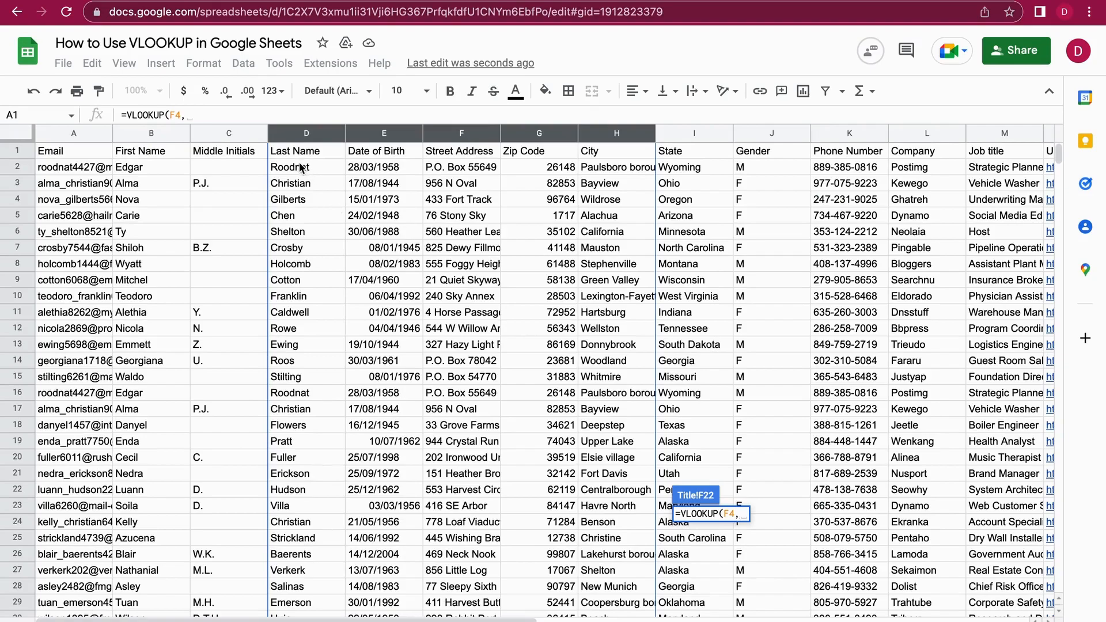
click(428, 251)
click(739, 262)
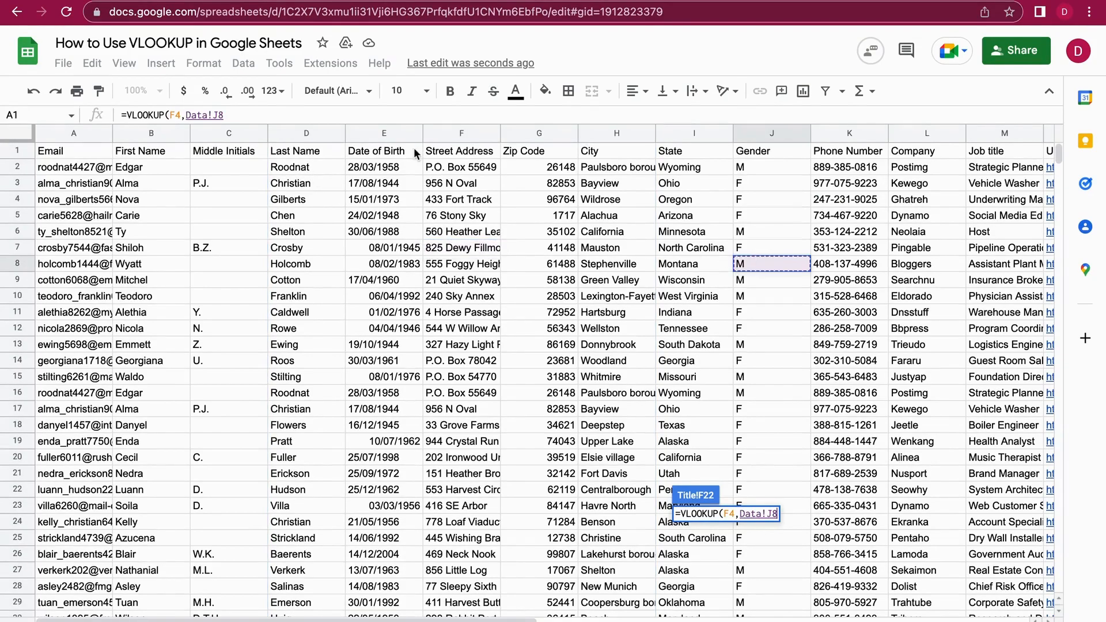
click(321, 135)
drag(321, 134, 436, 149)
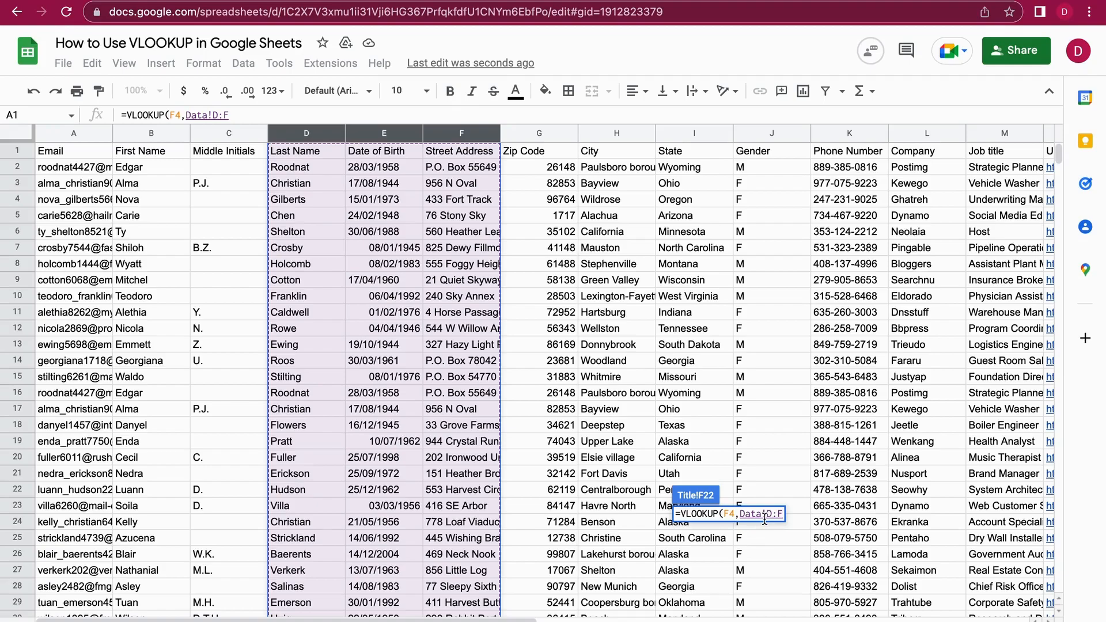
Step: Complete the F22 VLOOKUP formula with index 3 and FALSE
text(,)
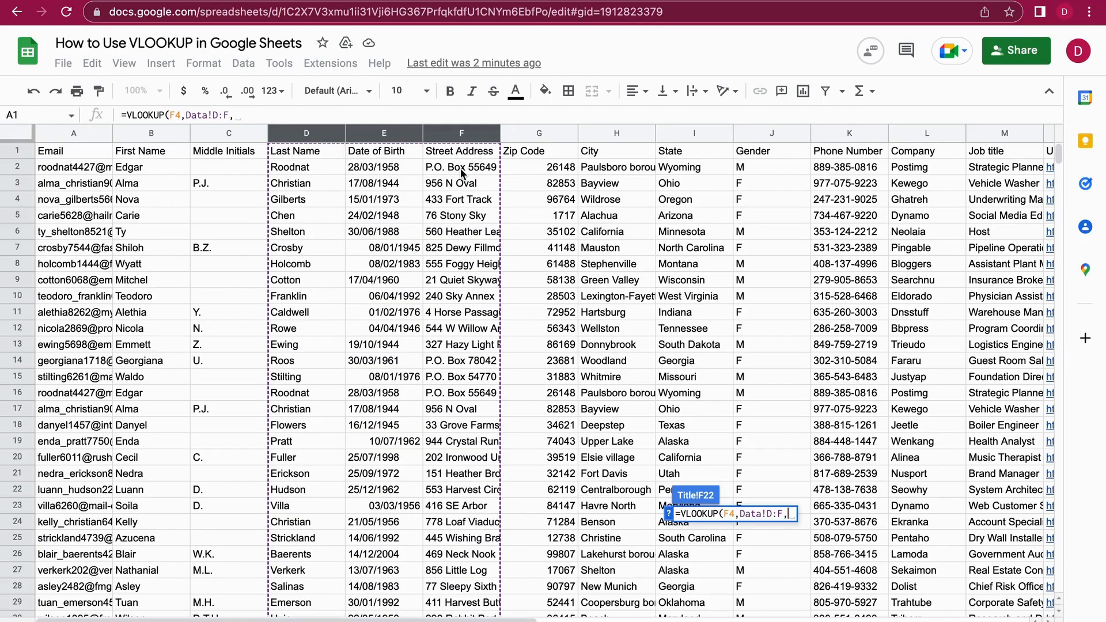
text(3,FALSE)
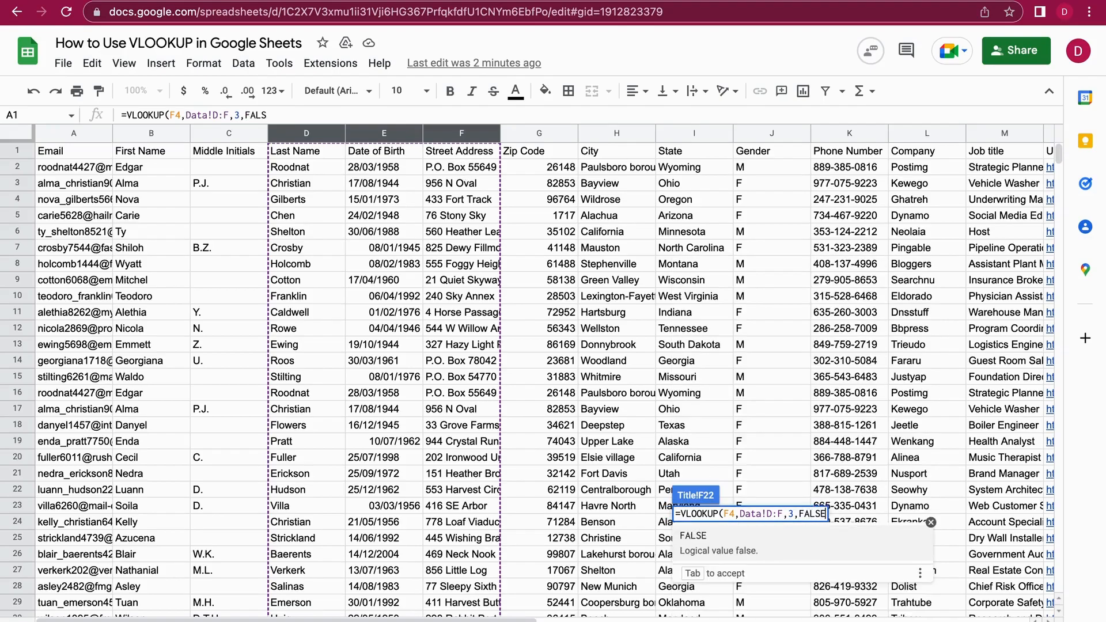
text())
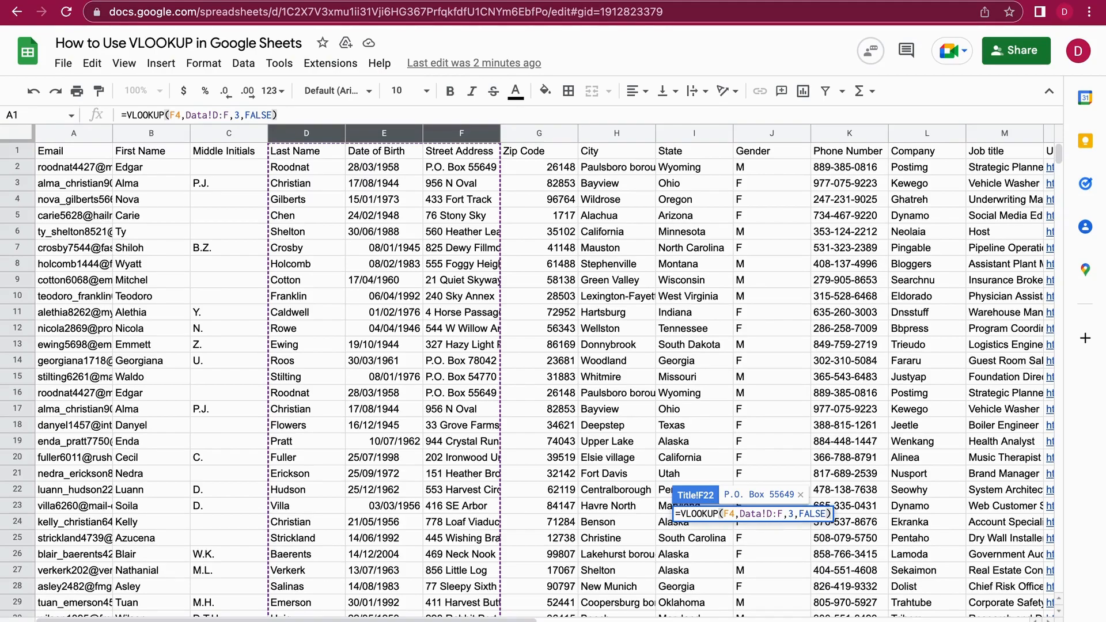
key(Return)
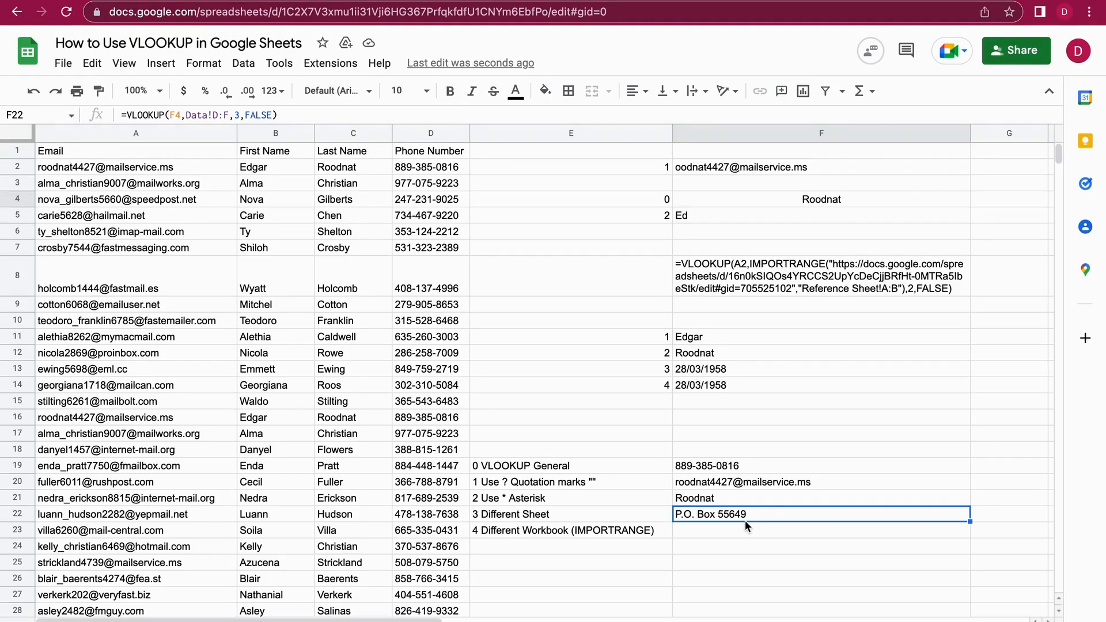
Step: Begin a VLOOKUP formula in F23, beside the different workbook case, with F4 as the search key
click(704, 534)
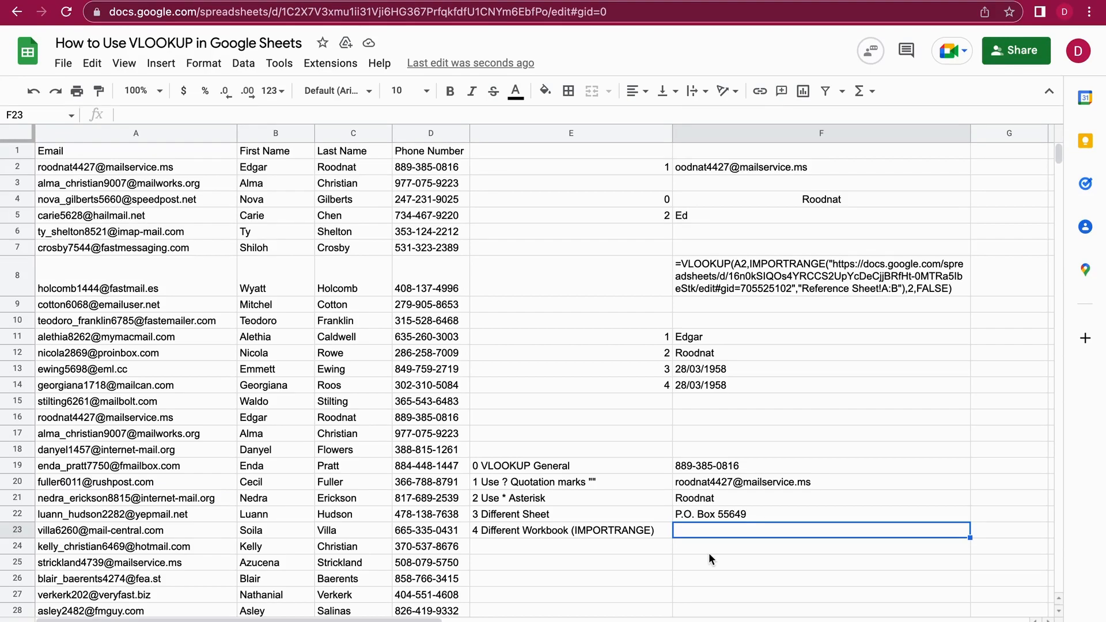
text(=VLOOKUP)
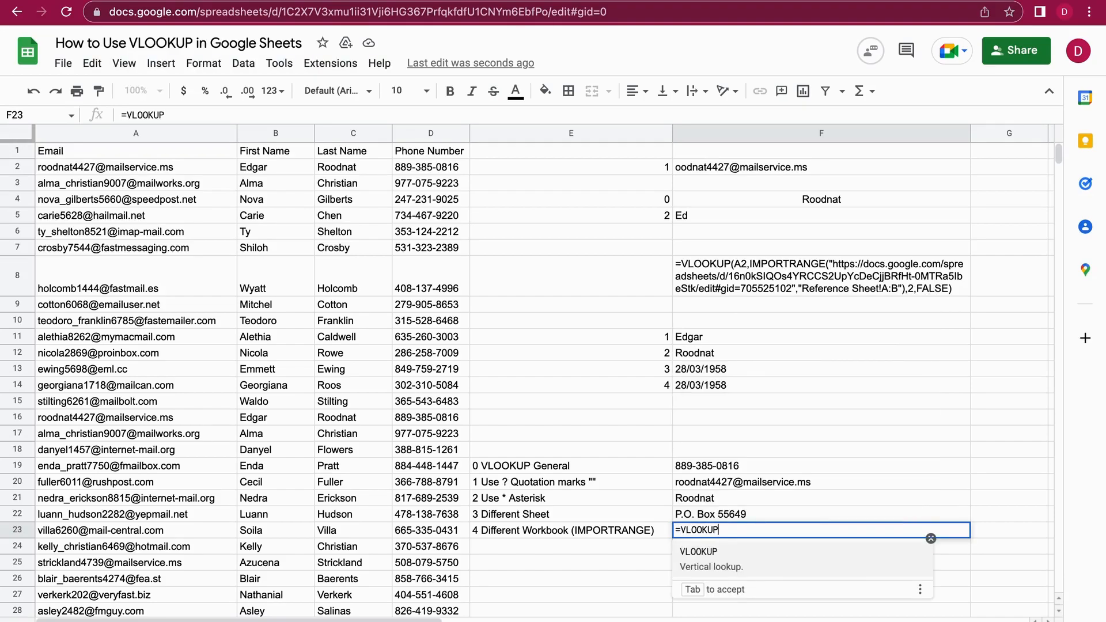
text(()
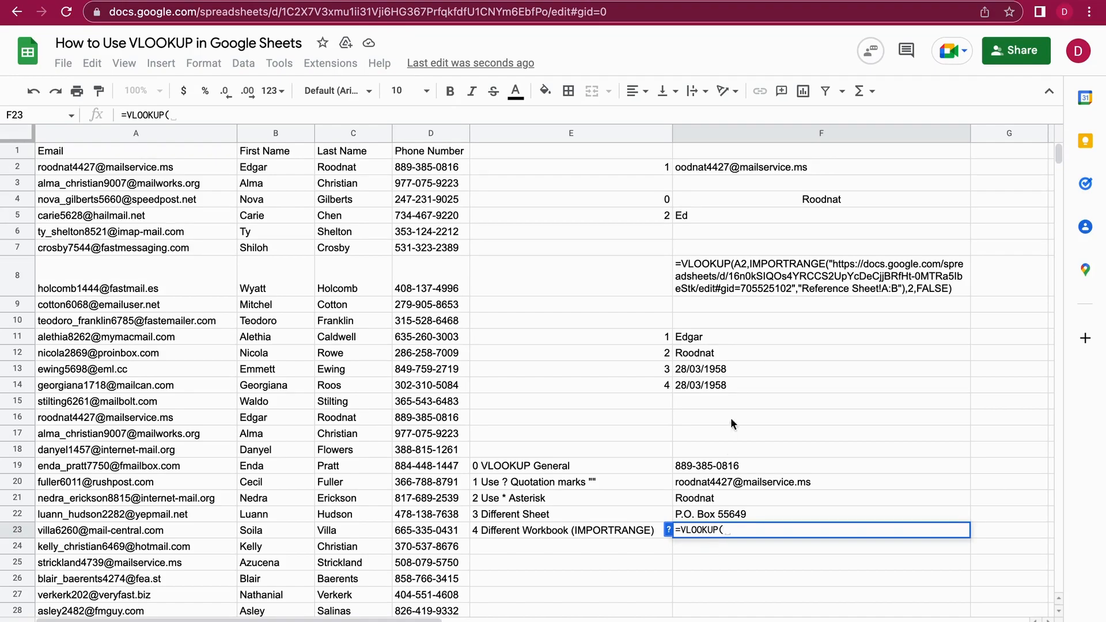
click(826, 201)
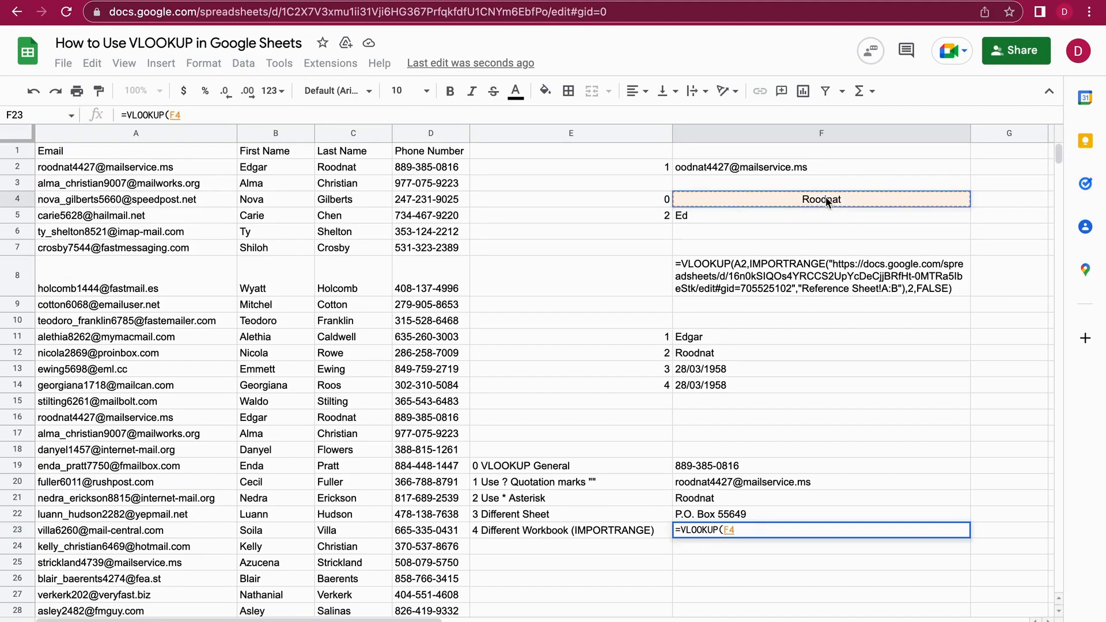
text(,)
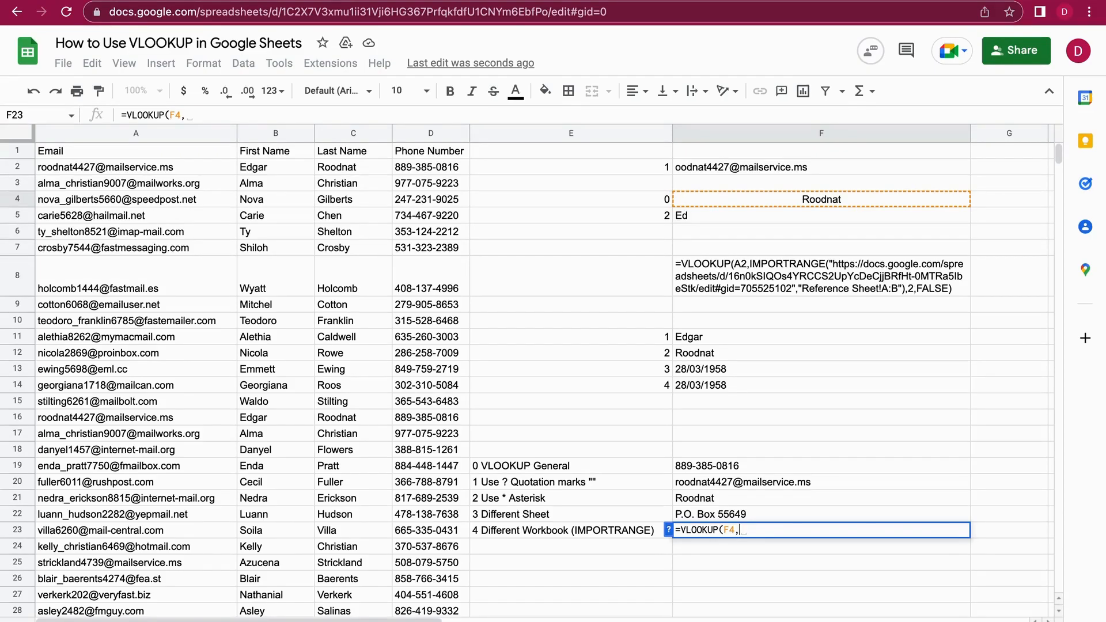
Step: Nest an IMPORTRANGE function as the lookup range of the F23 formula and open its quoted URL argument
text(IMP)
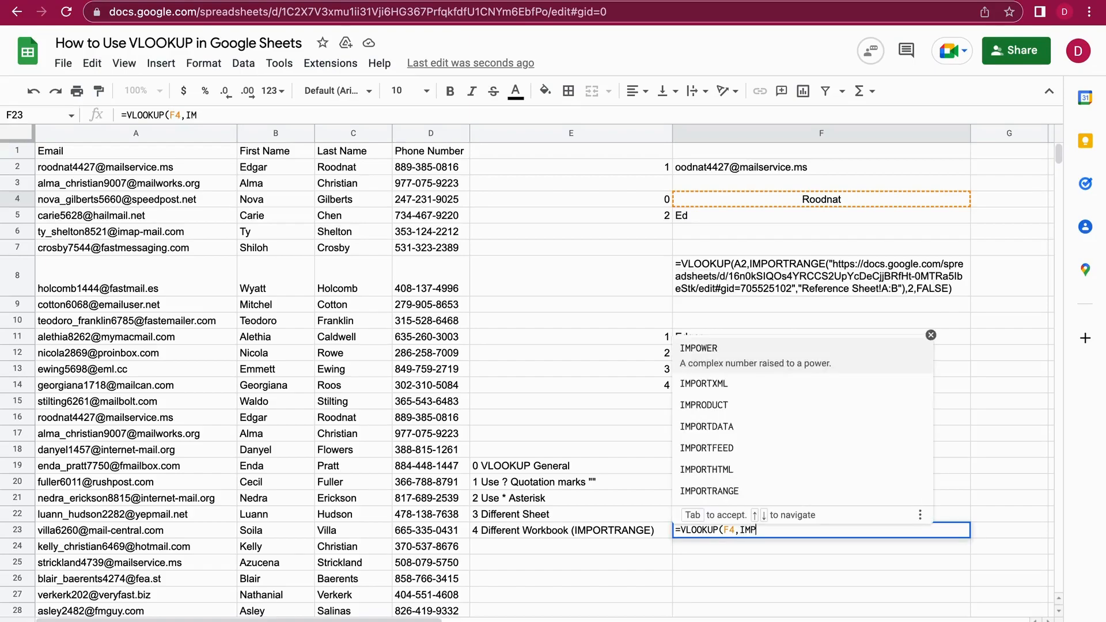
text(ORTRANGE)
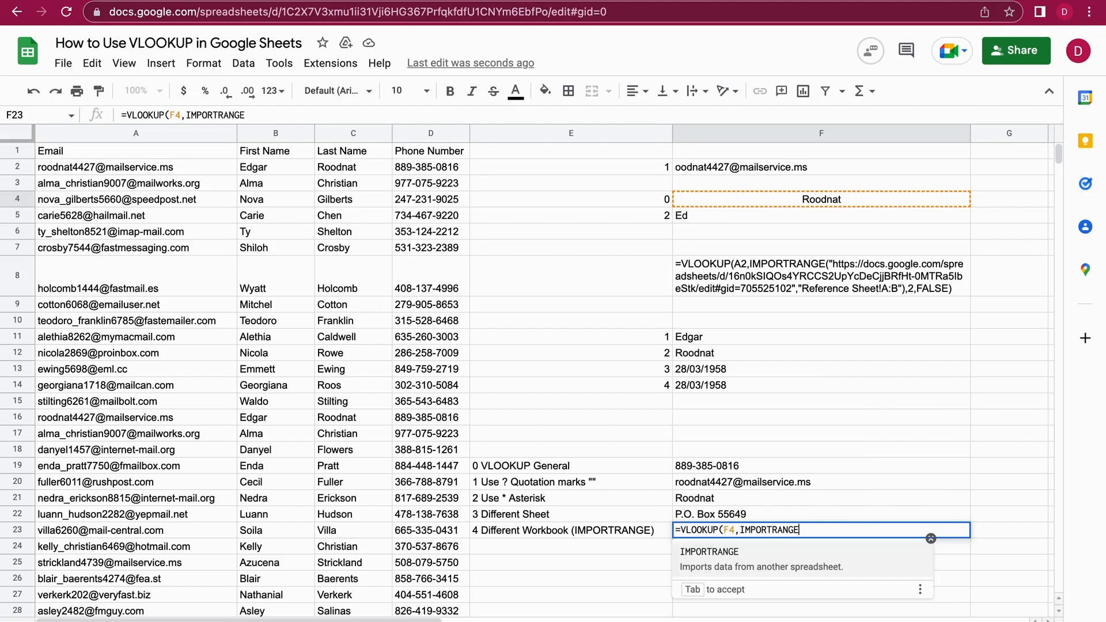
text(()
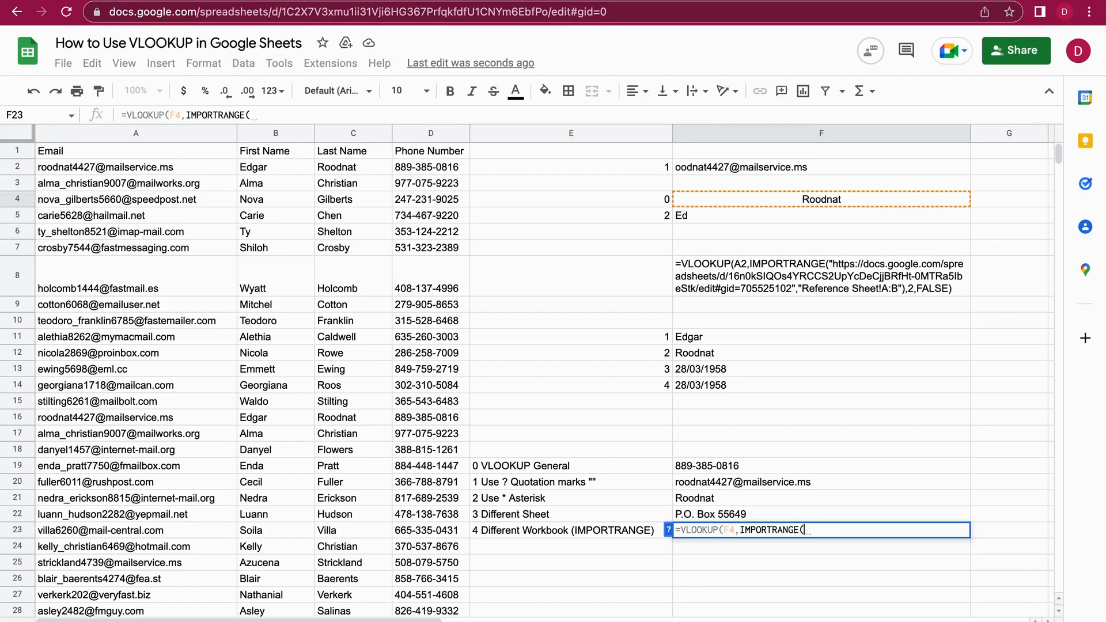
text(")
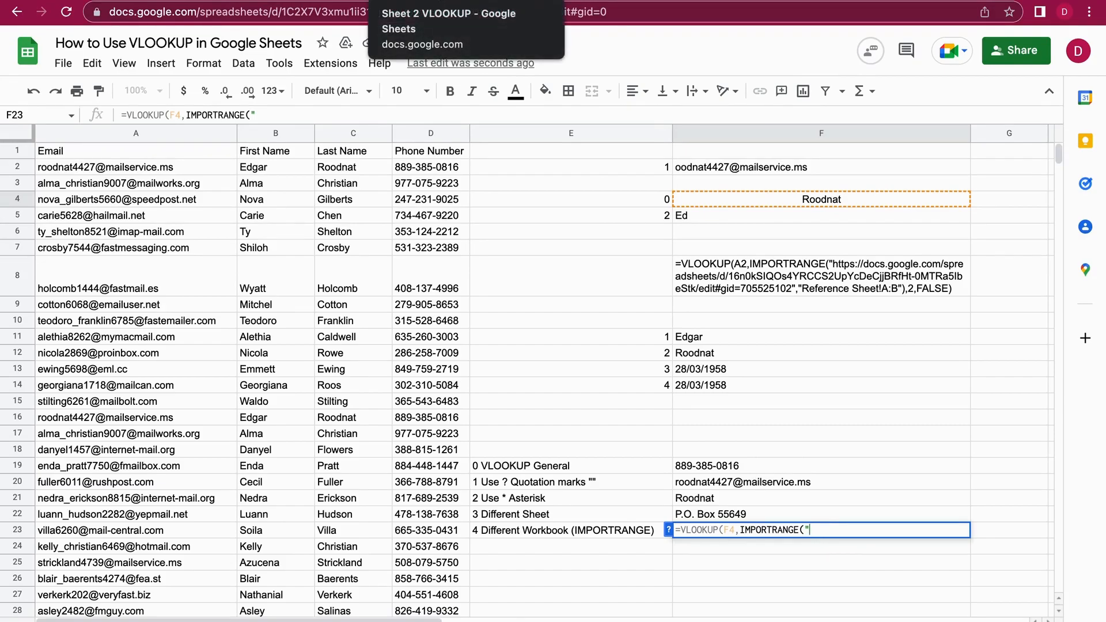
Step: Copy the Sheet 2 VLOOKUP workbook's URL into the F23 formula as IMPORTRANGE's quoted spreadsheet address
click(469, 1)
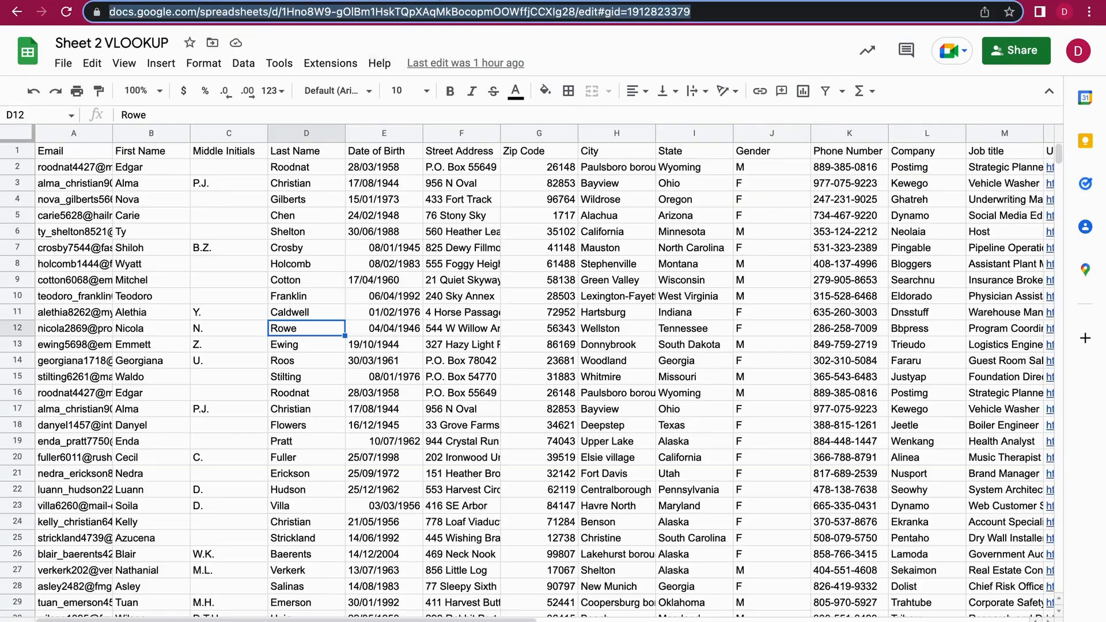
click(563, 17)
drag(749, 12, 214, 6)
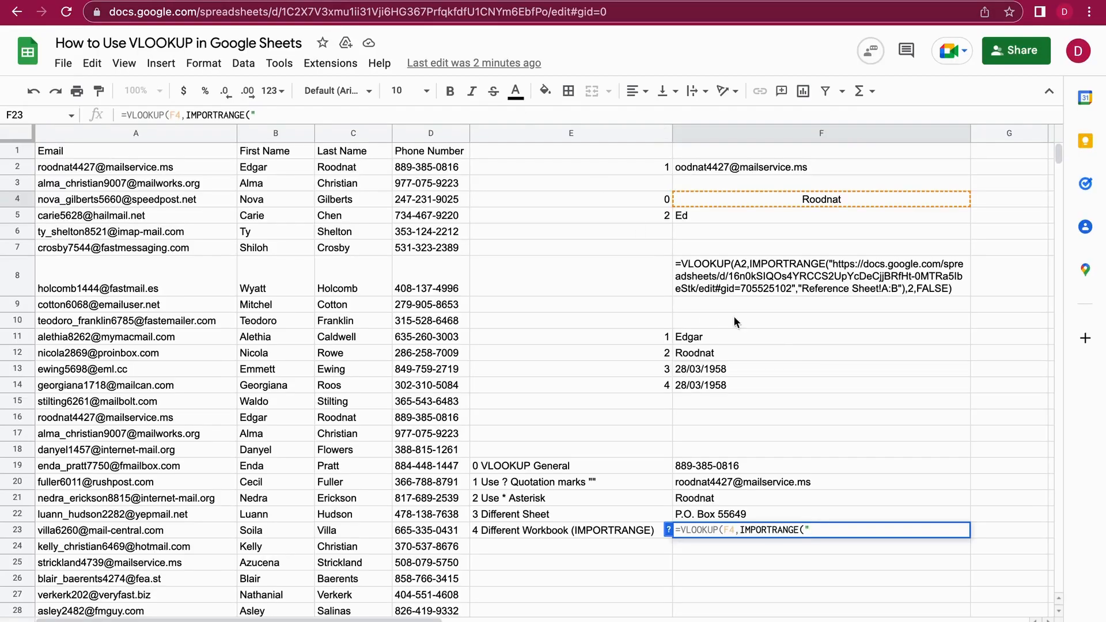
key(ctrl+v)
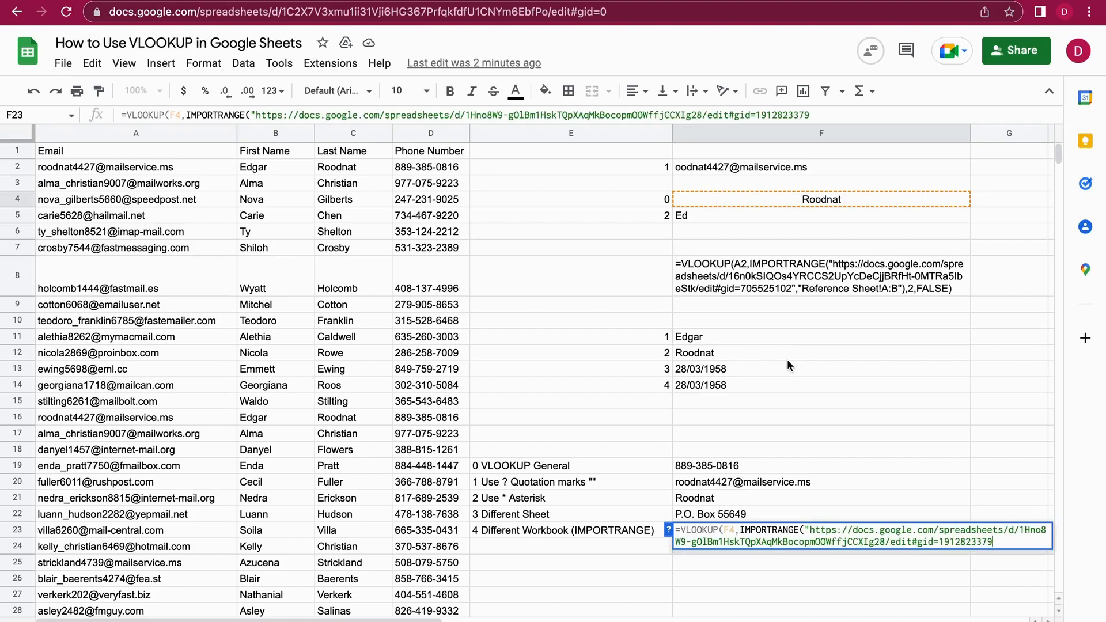
text(",)
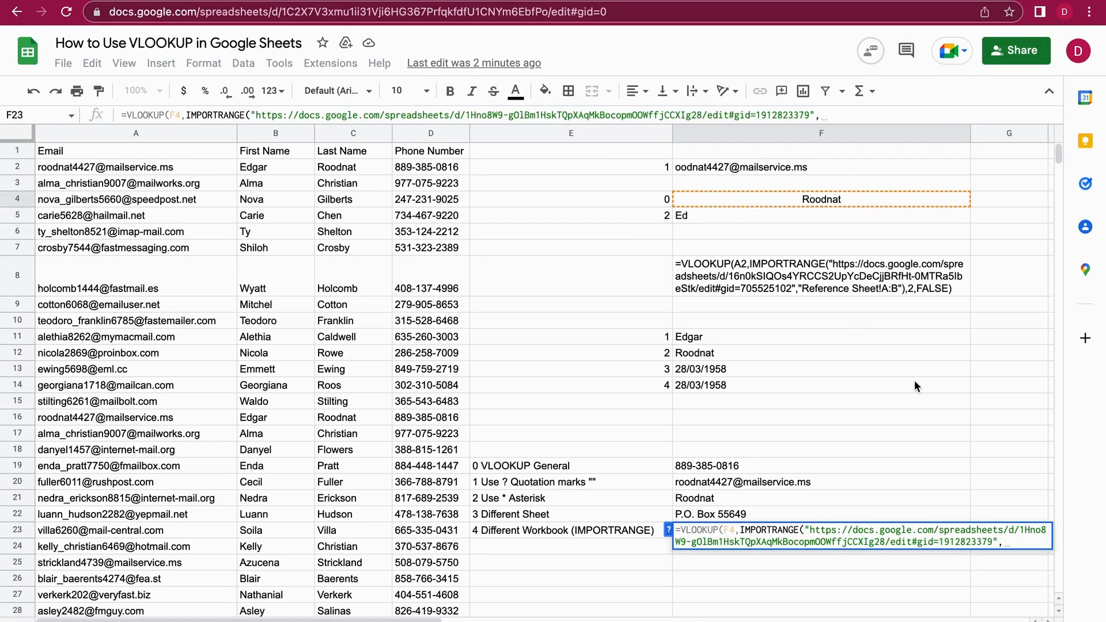
Step: Start IMPORTRANGE's quoted range argument in F23 with the sheet reference Data!, matching the sheet name's capitalization
text(")
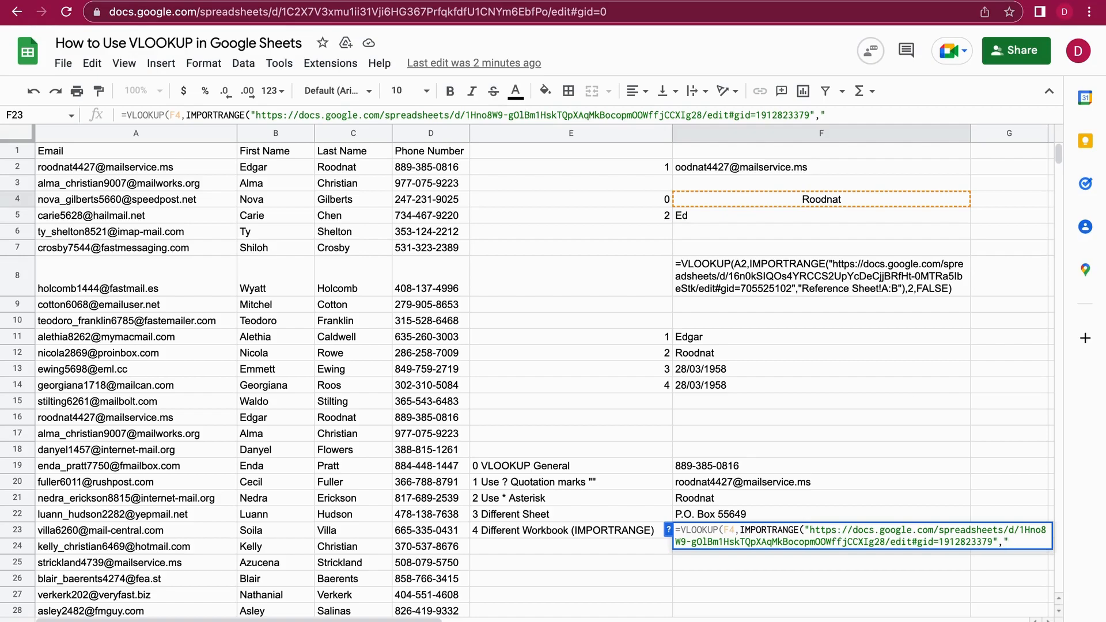
text(DATA)
click(485, 1)
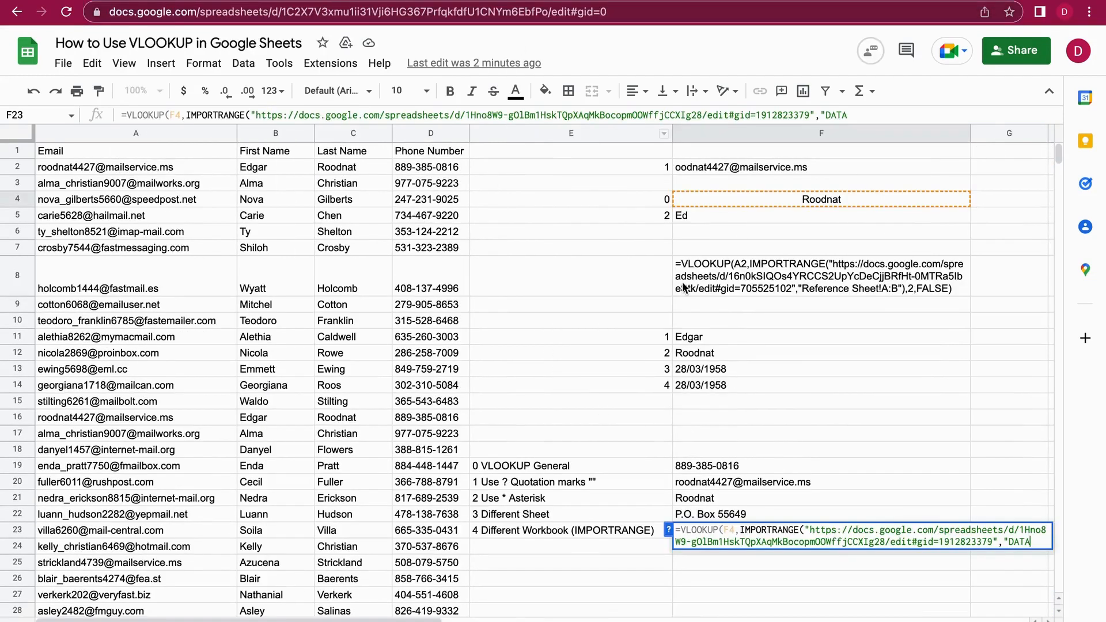
key(BackSpace)
key(BackSpace)
key(BackSpace)
text(ata)
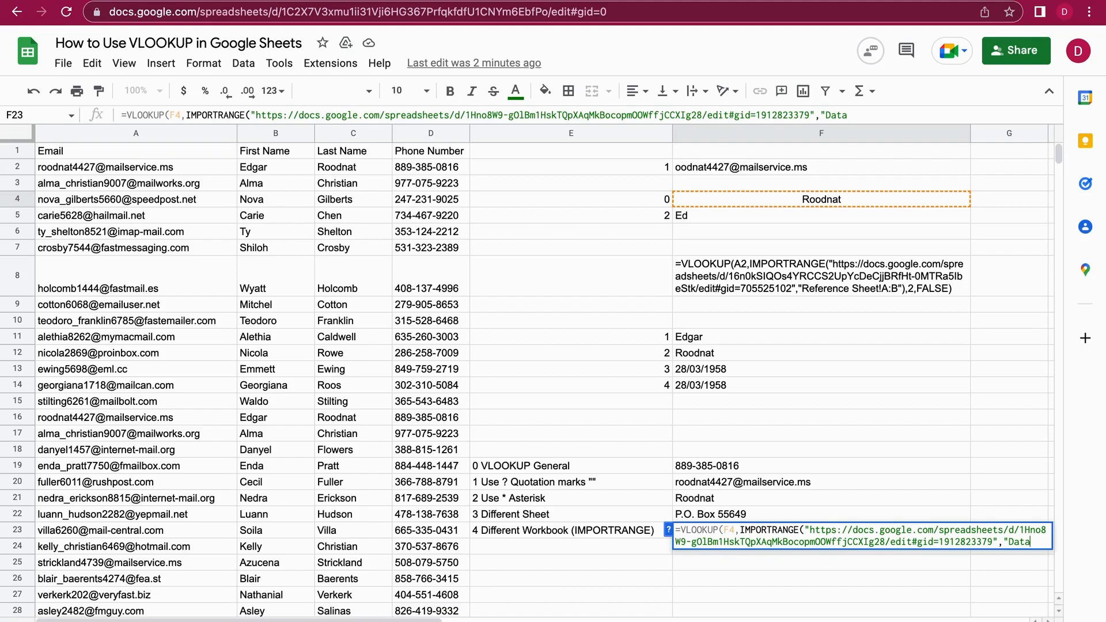
text(!)
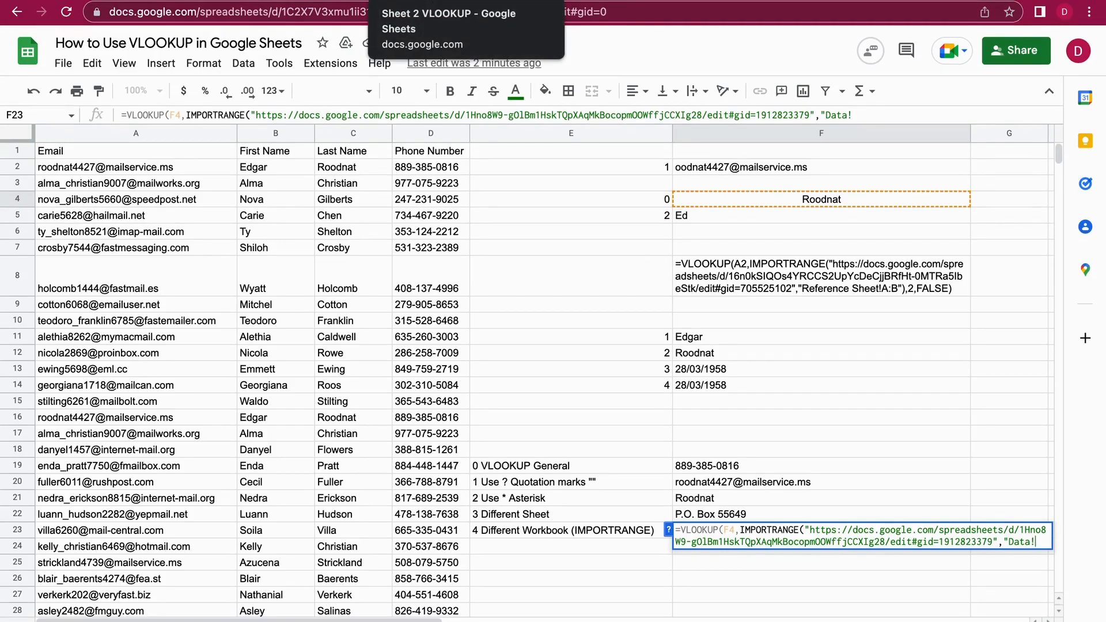
Step: Check columns Last Name through State in the Sheet 2 VLOOKUP workbook and complete the F23 IMPORTRANGE range with D:I
click(433, 1)
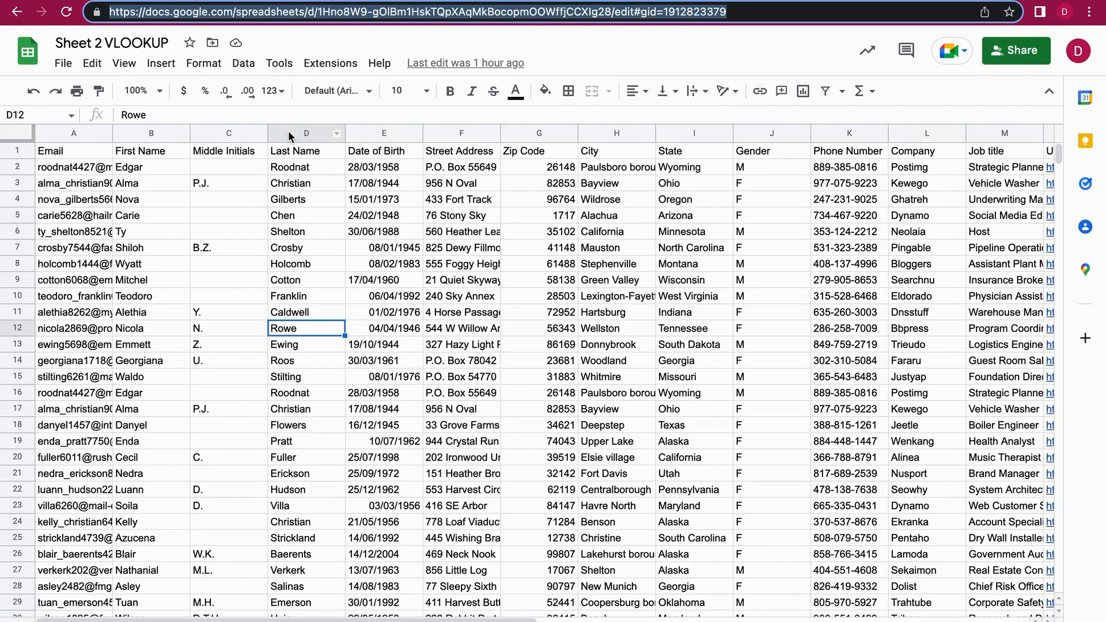
drag(288, 131, 686, 164)
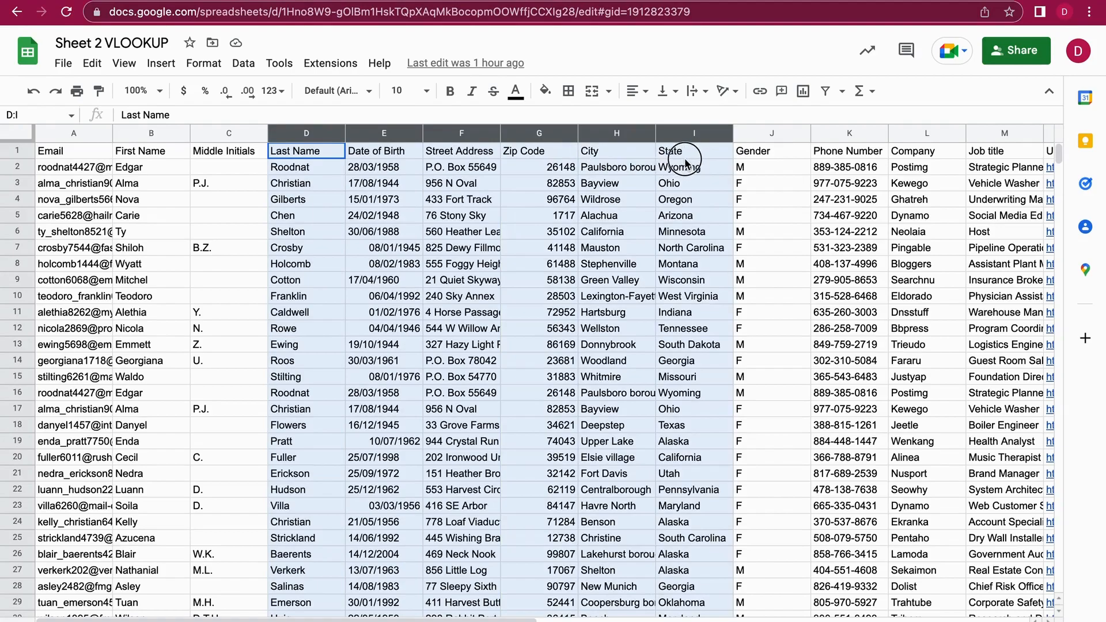
drag(684, 165, 684, 164)
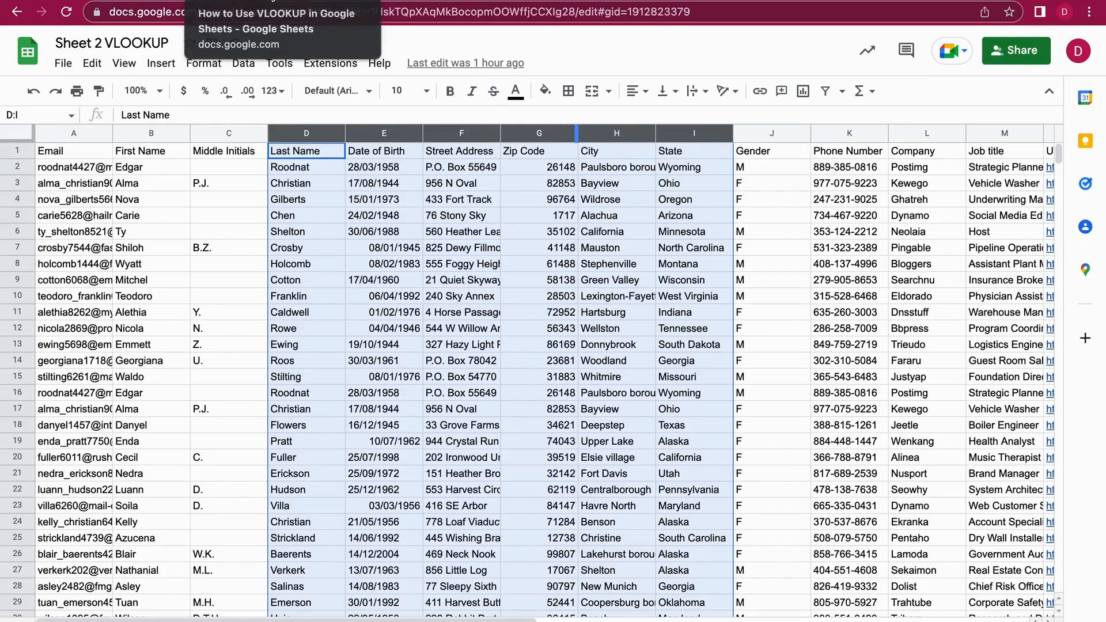
click(274, 2)
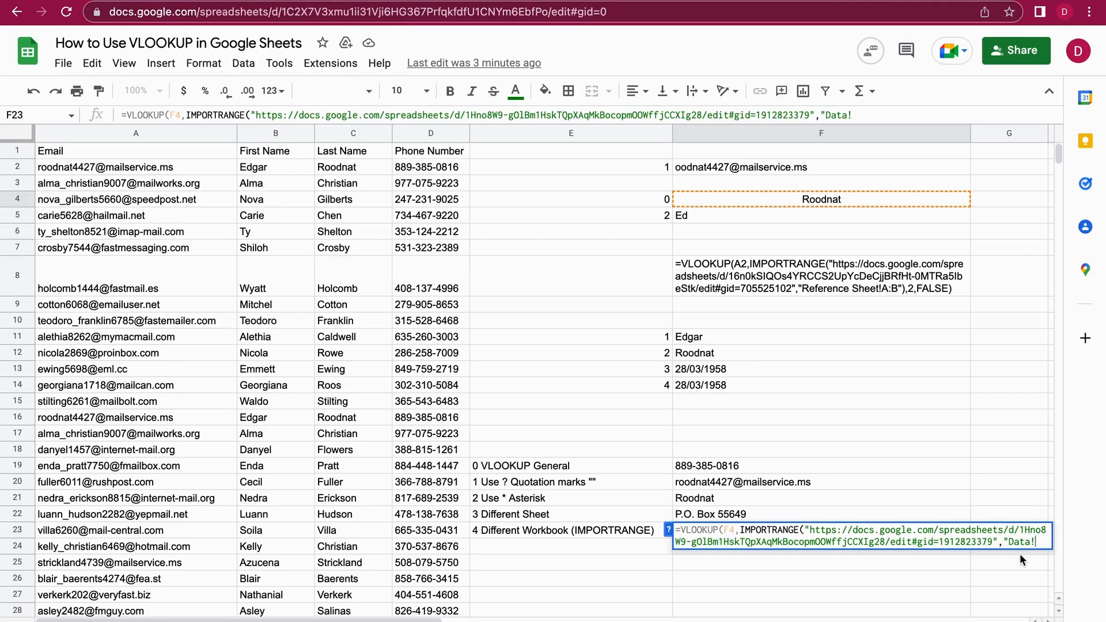
text(D:I)
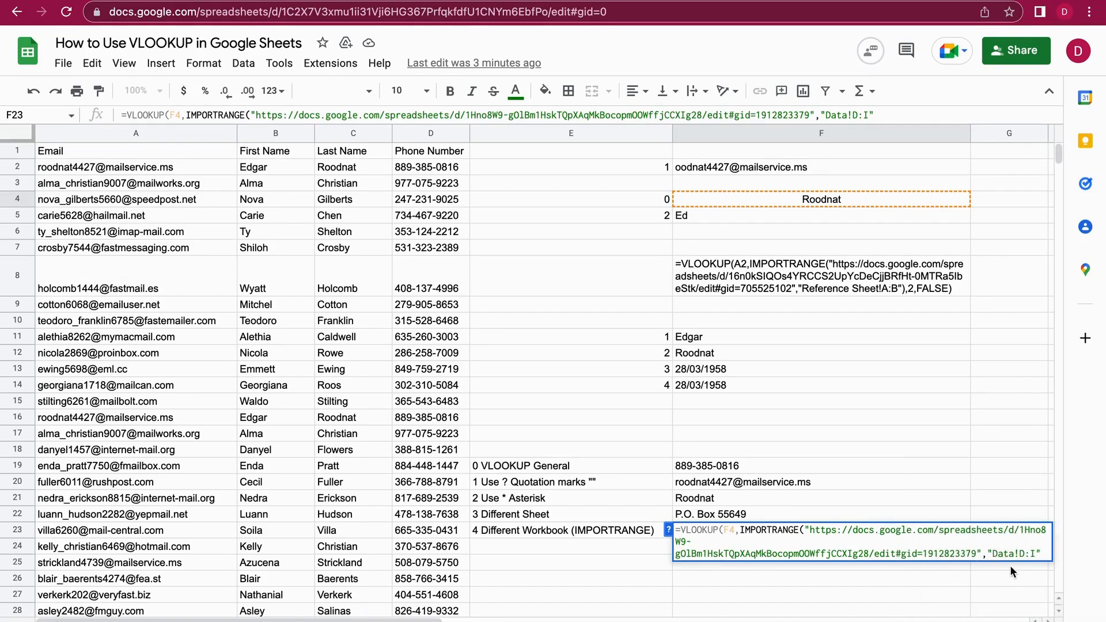
text())
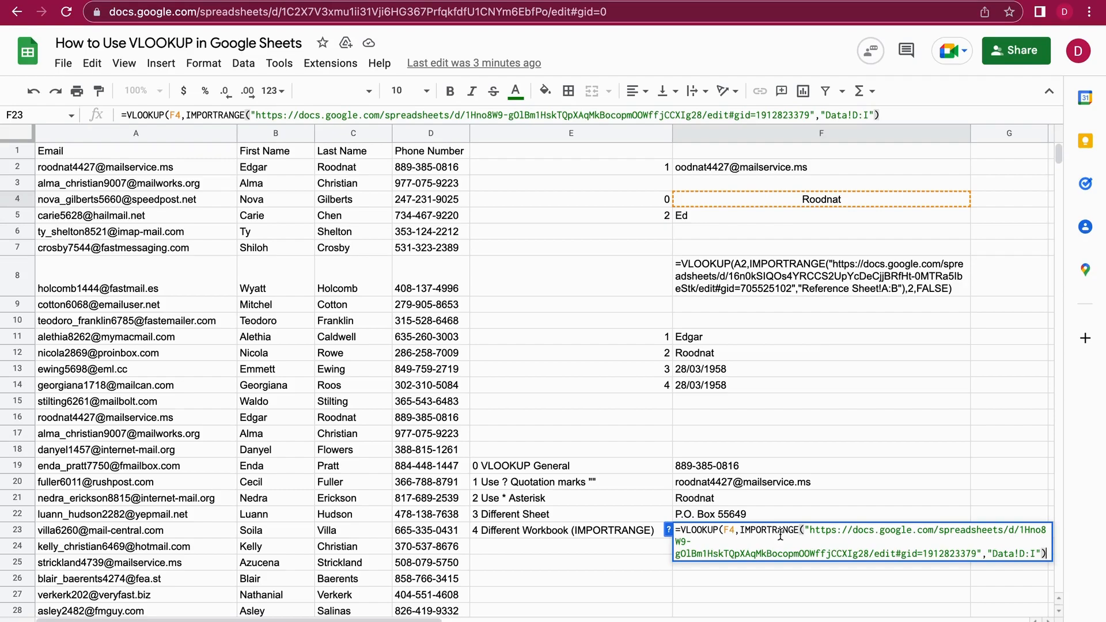
Step: Complete the F23 VLOOKUP formula with index 6, for the State column of the other workbook, and FALSE
text(,)
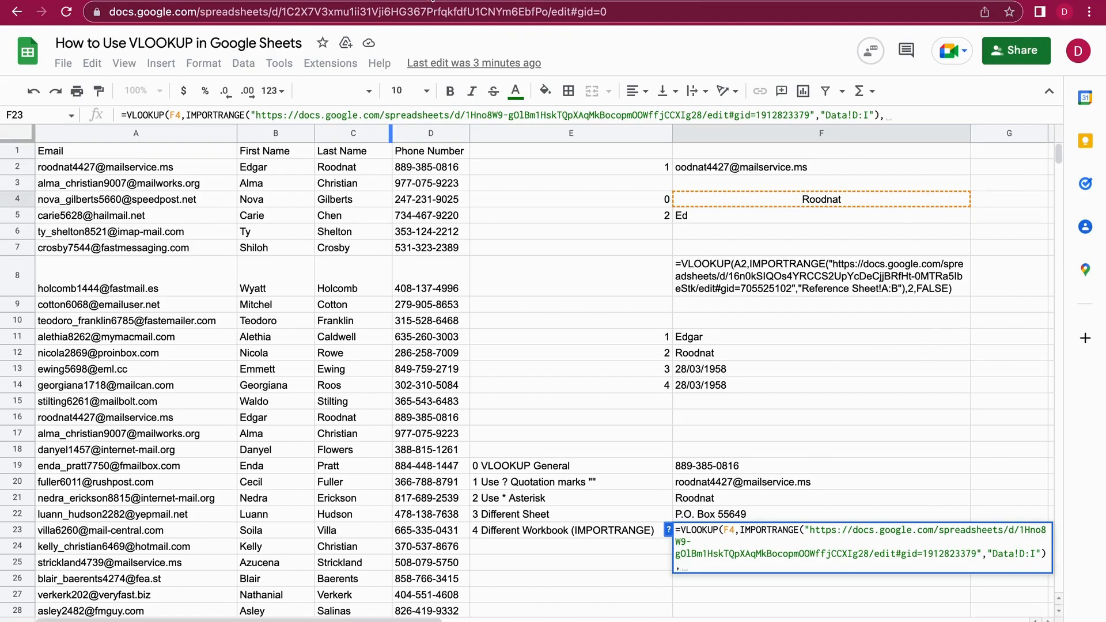
click(430, 0)
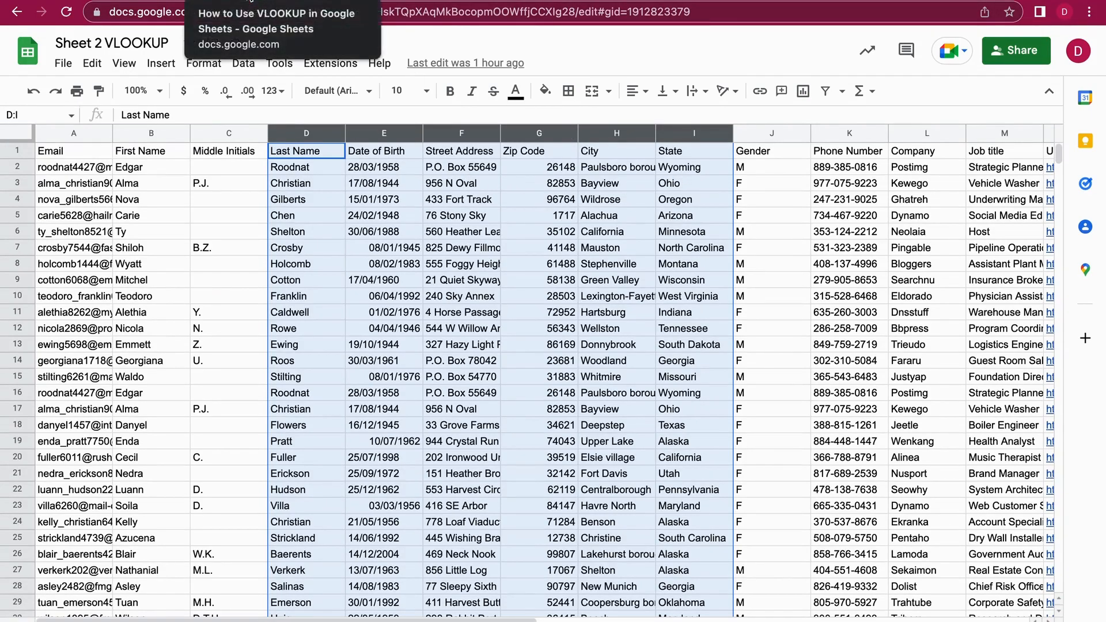
click(242, 1)
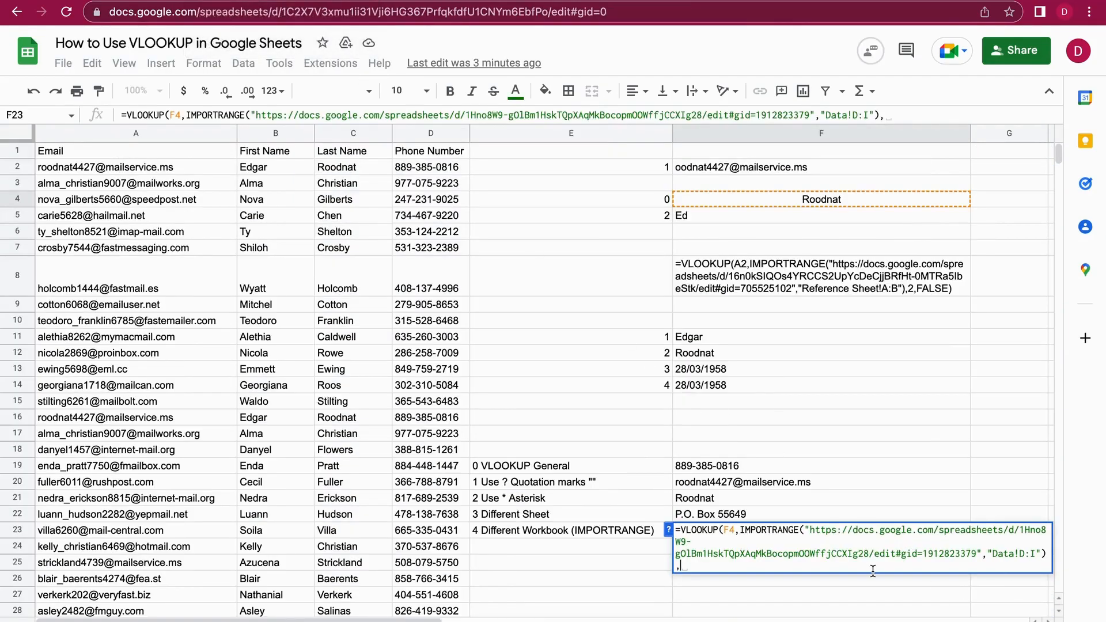
text(6,)
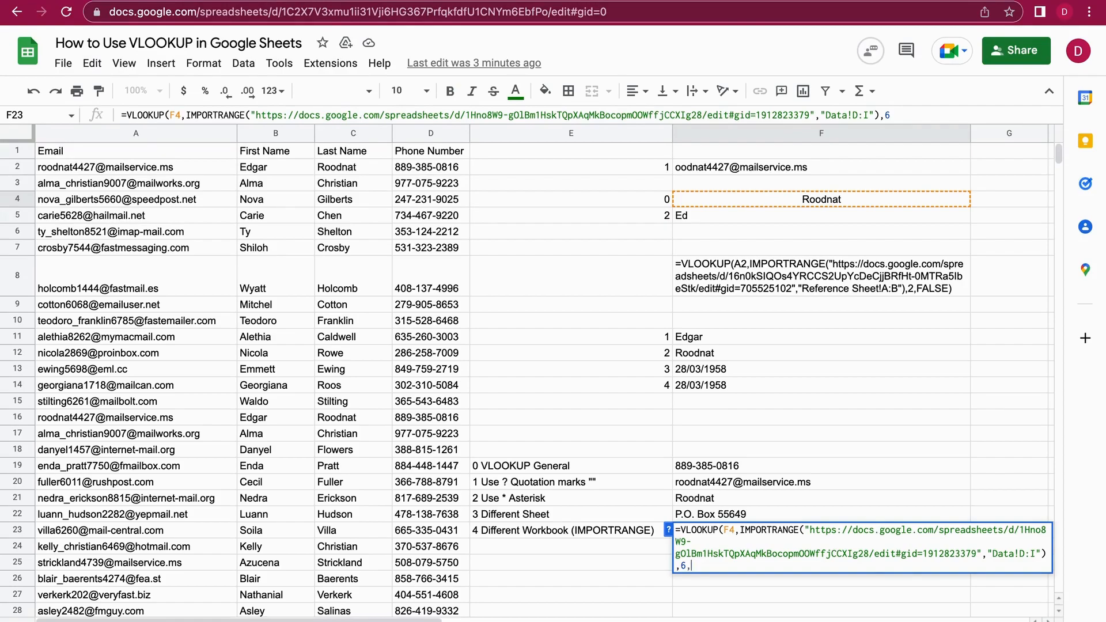
text(FAL)
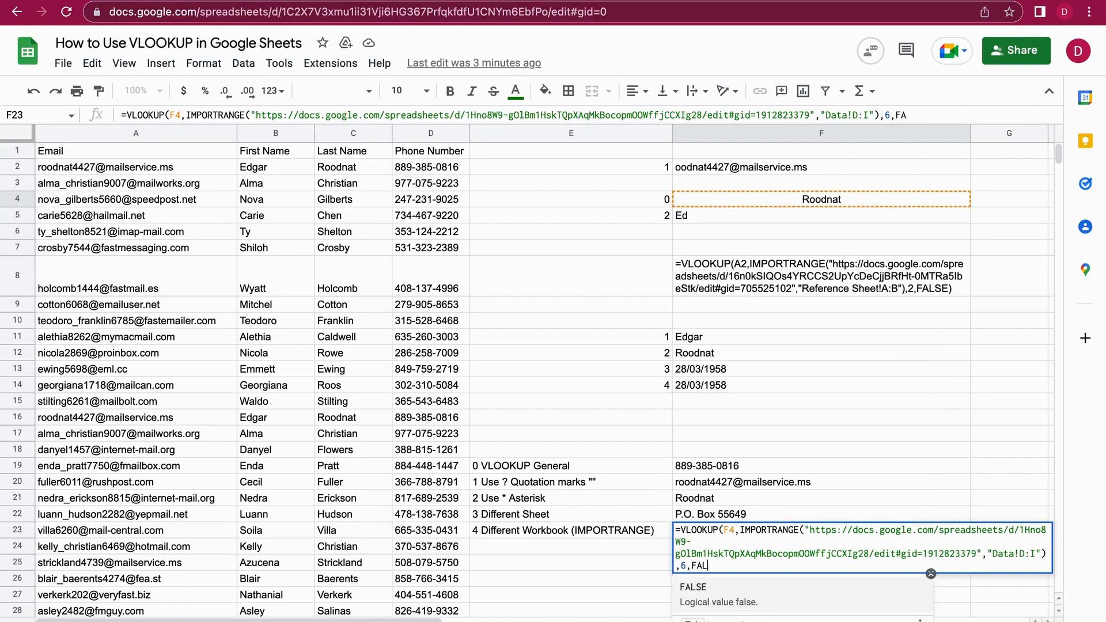
text(SE))
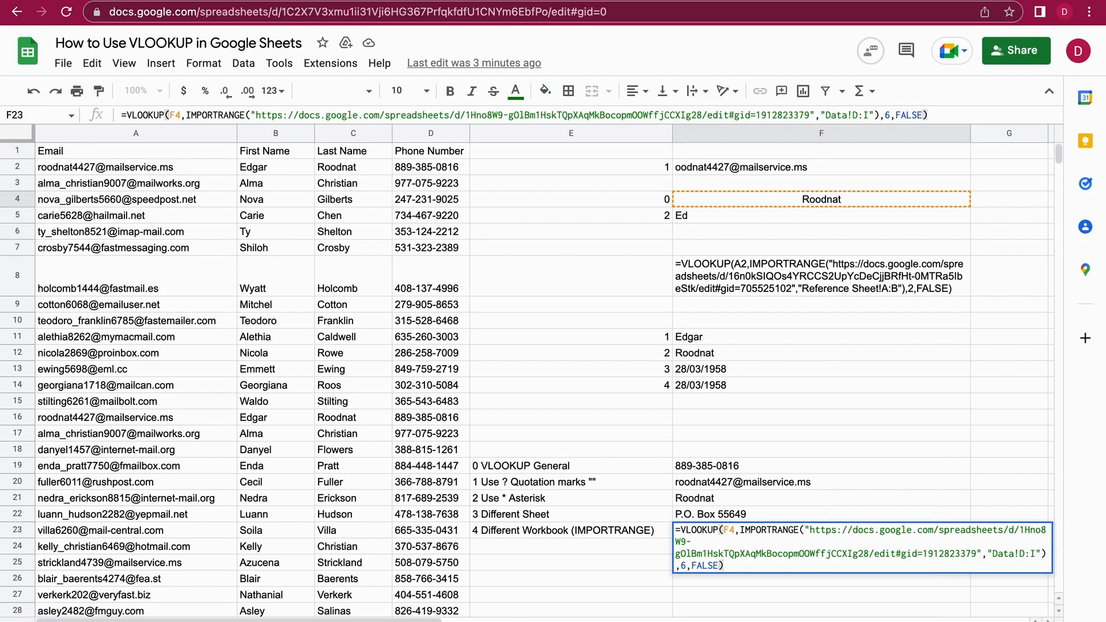
key(Return)
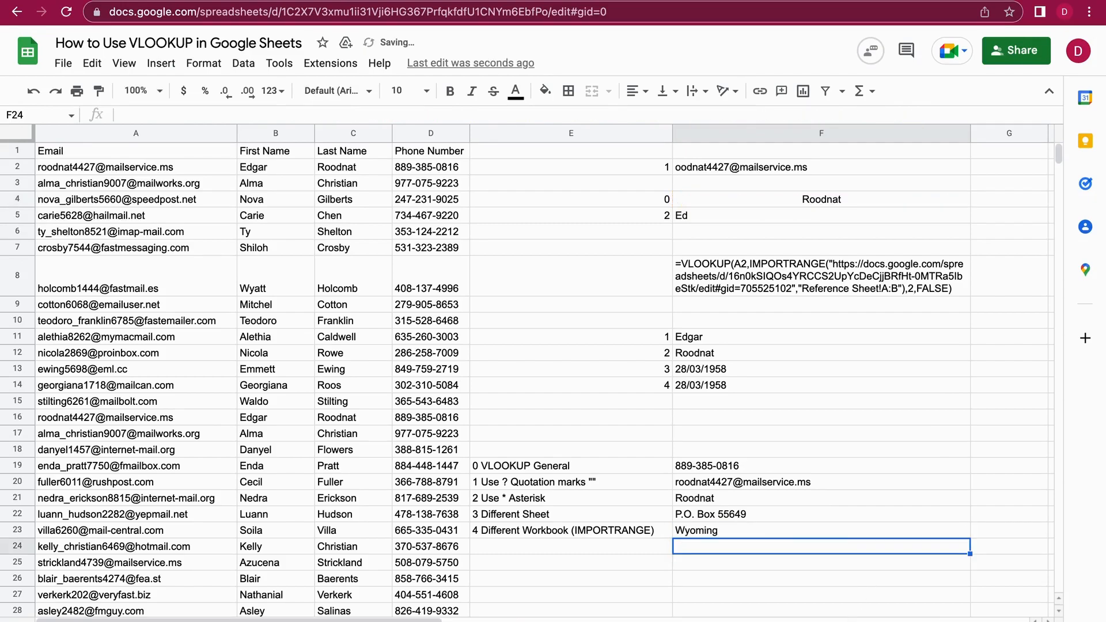
click(728, 529)
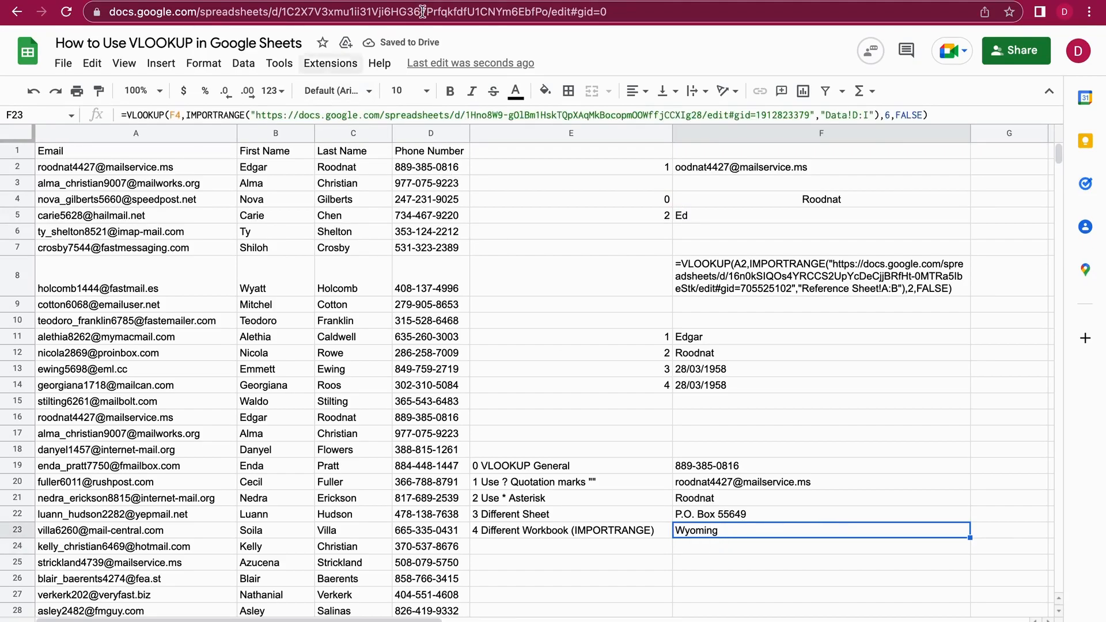